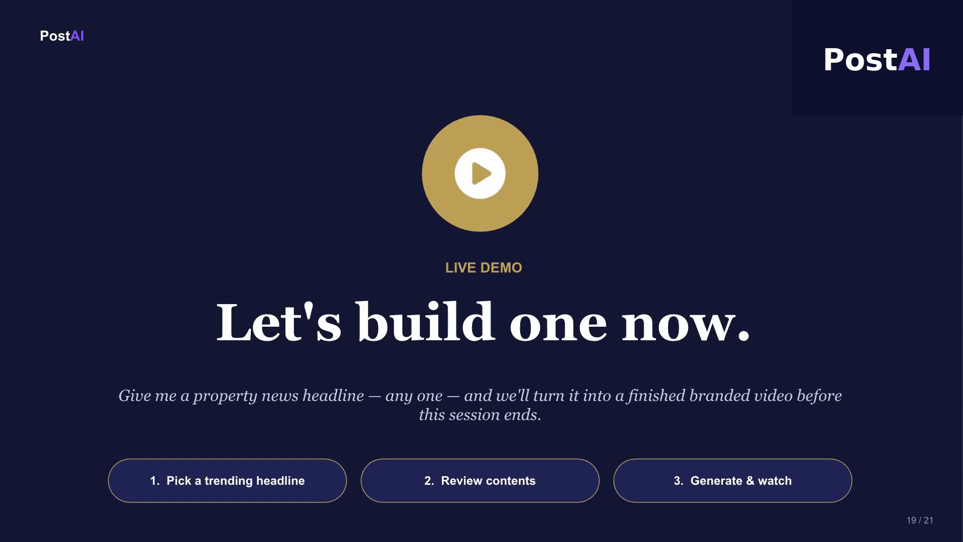
Exit the slideshow and open the "Import your contents" how-to slide for editing.
{"action": "key", "text": "Left"}
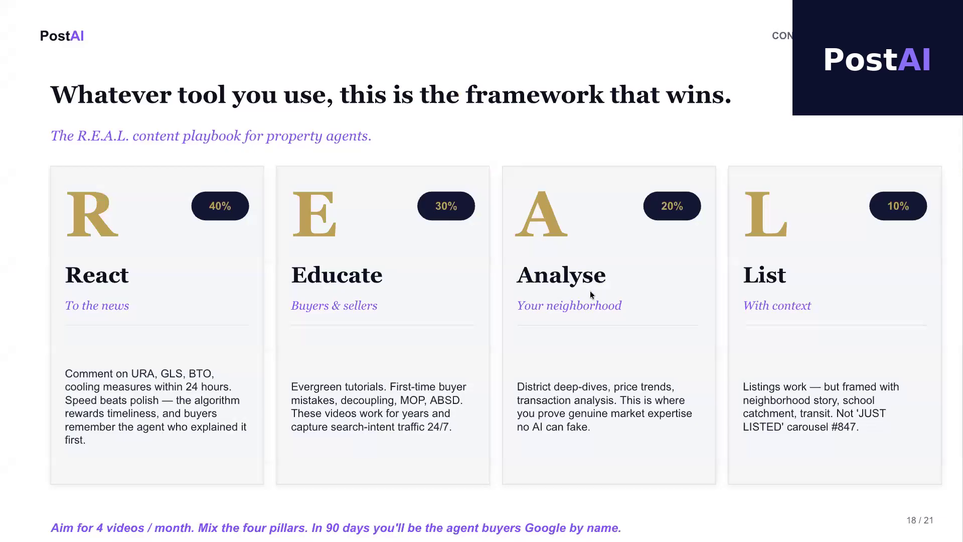
{"action": "key", "text": "Left"}
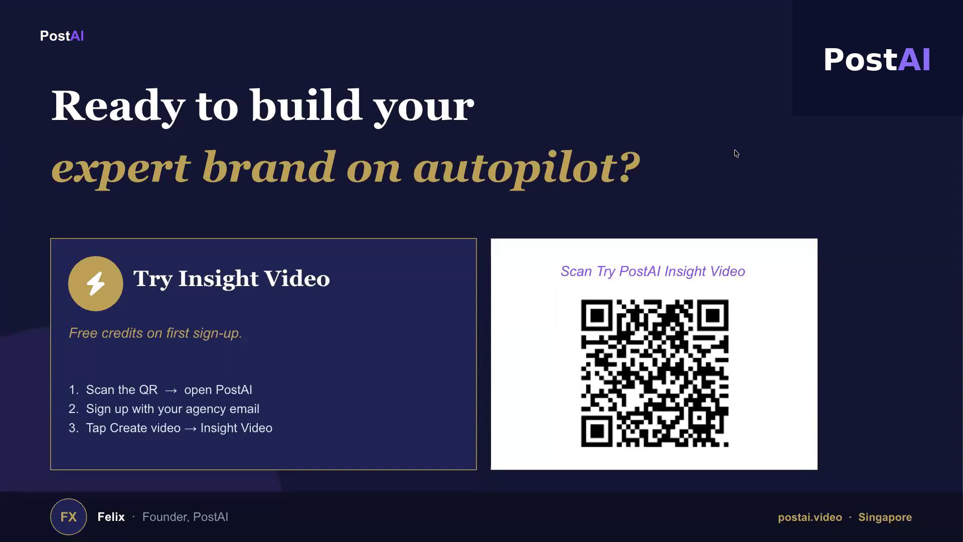
{"action": "key", "text": "Escape"}
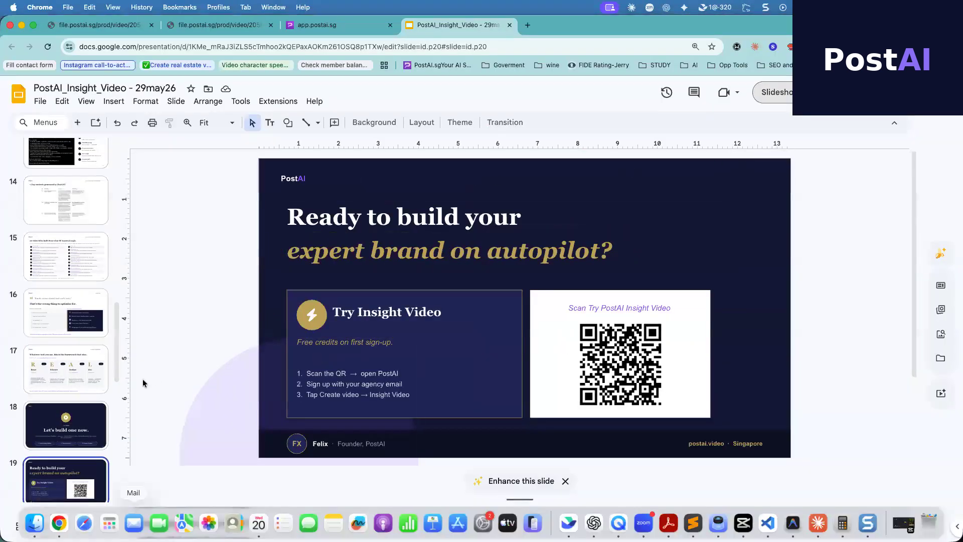
{"action": "scroll", "coordinate": [49, 380], "scroll_direction": "down", "scroll_amount": 5}
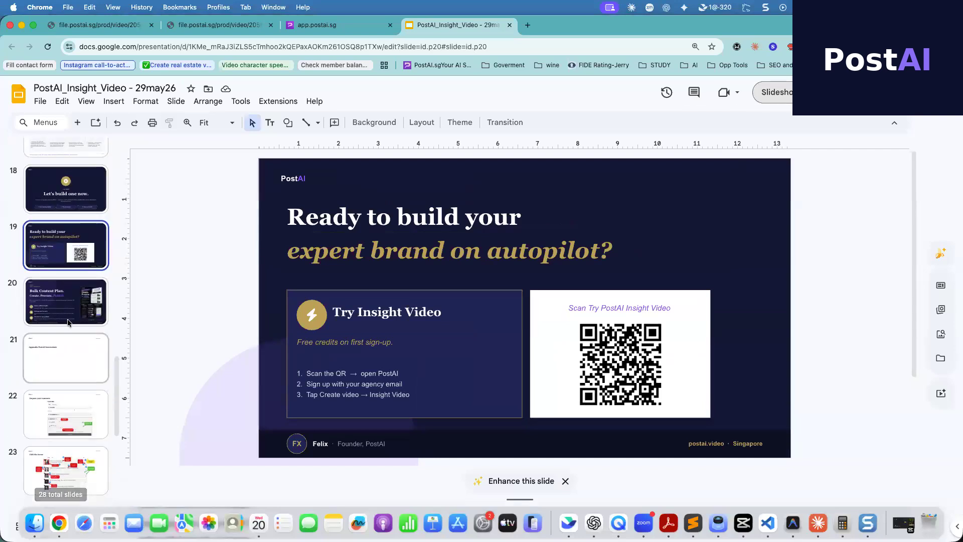
{"action": "left_click", "coordinate": [77, 417]}
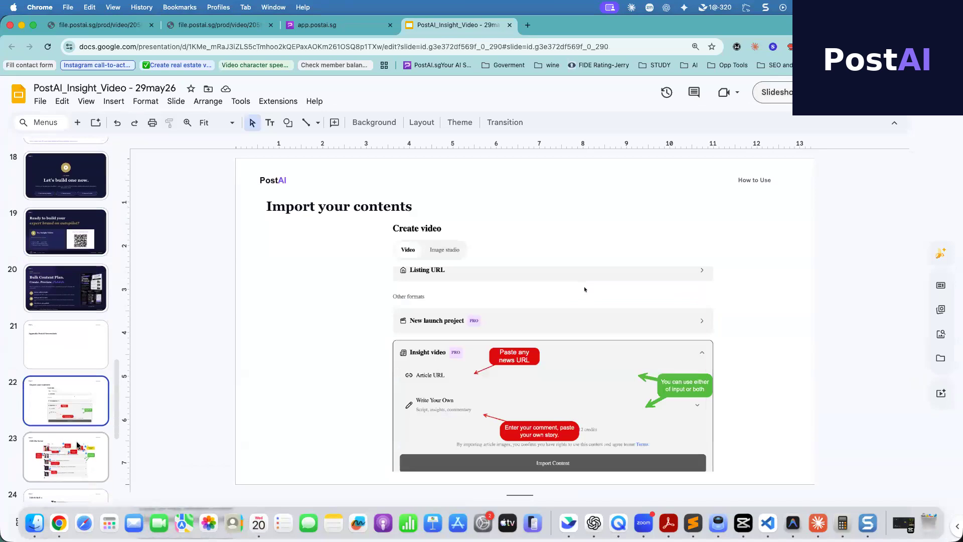
Look through the how-to slides on B-Roll and on avatar and voice editing, and return to the "Import your contents" slide.
{"action": "scroll", "coordinate": [78, 445], "scroll_direction": "down", "scroll_amount": 3}
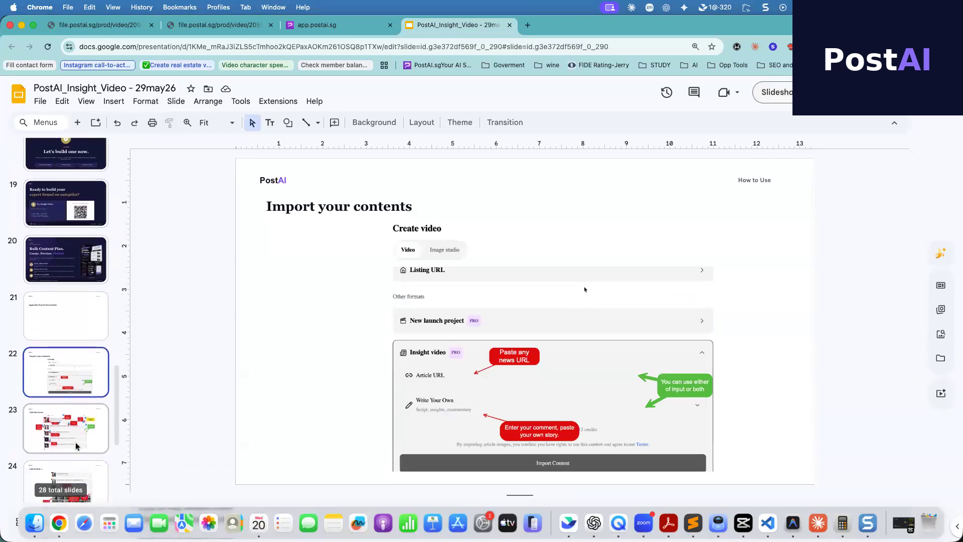
{"action": "scroll", "coordinate": [83, 417], "scroll_direction": "down", "scroll_amount": 6}
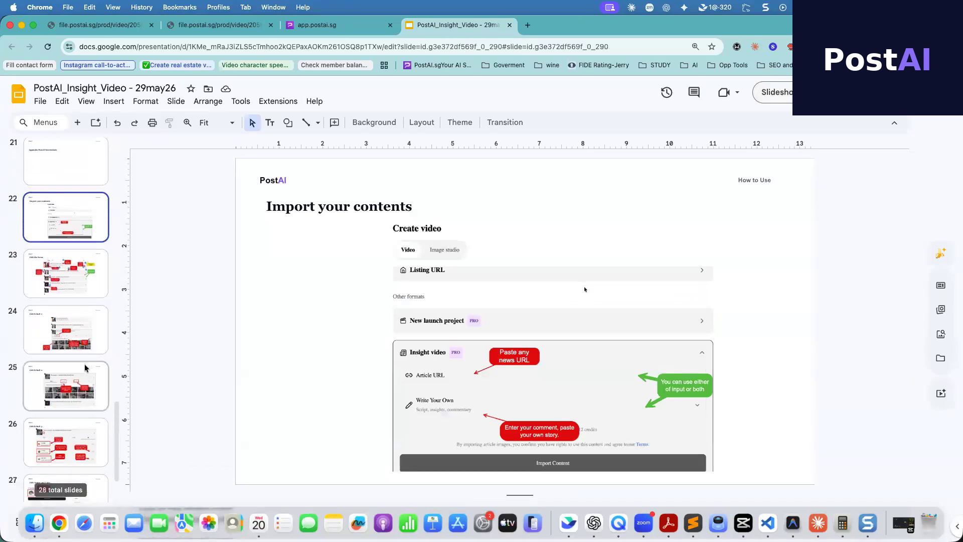
{"action": "left_click", "coordinate": [78, 348]}
{"action": "left_click", "coordinate": [79, 394]}
{"action": "left_click", "coordinate": [77, 445]}
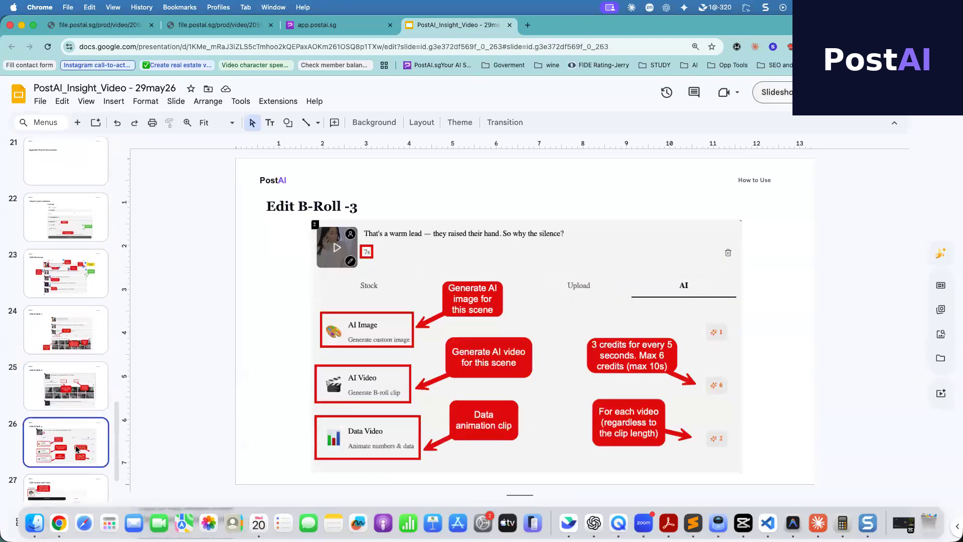
{"action": "scroll", "coordinate": [76, 449], "scroll_direction": "down", "scroll_amount": 3}
{"action": "left_click", "coordinate": [76, 448]}
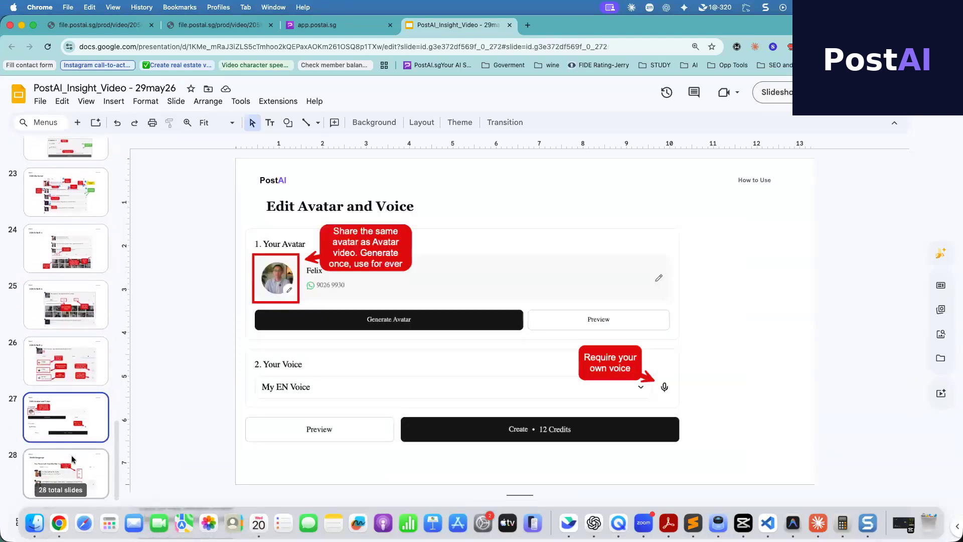
{"action": "scroll", "coordinate": [71, 455], "scroll_direction": "up", "scroll_amount": 7}
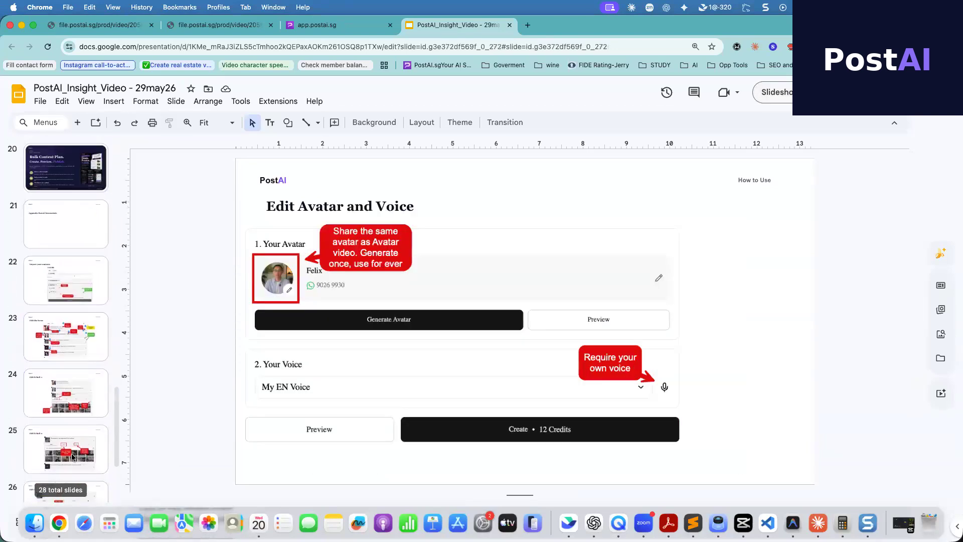
{"action": "left_click", "coordinate": [71, 290]}
Switch to the PostAI app, collapse the Listing URL format and expand the Insight video format's Article URL section.
{"action": "left_click", "coordinate": [333, 28]}
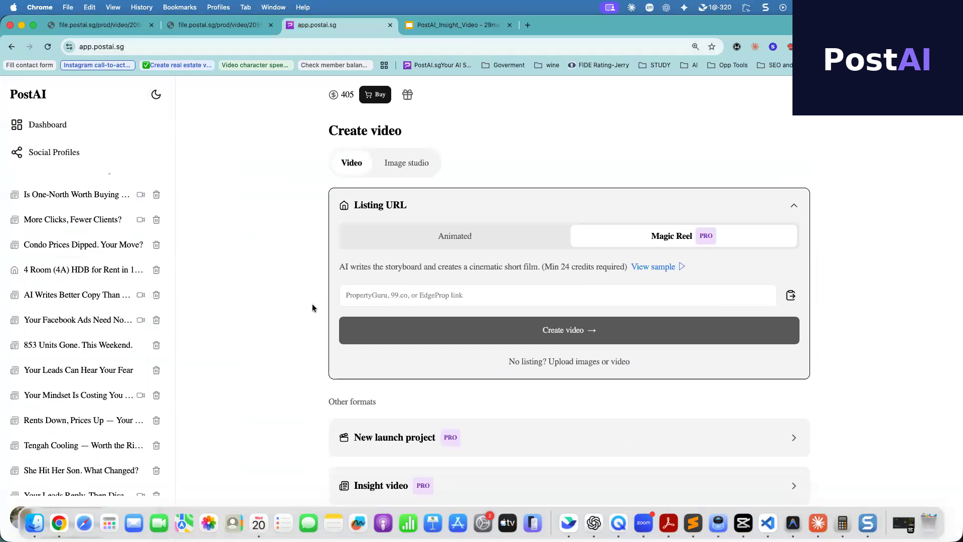
{"action": "left_click", "coordinate": [795, 209]}
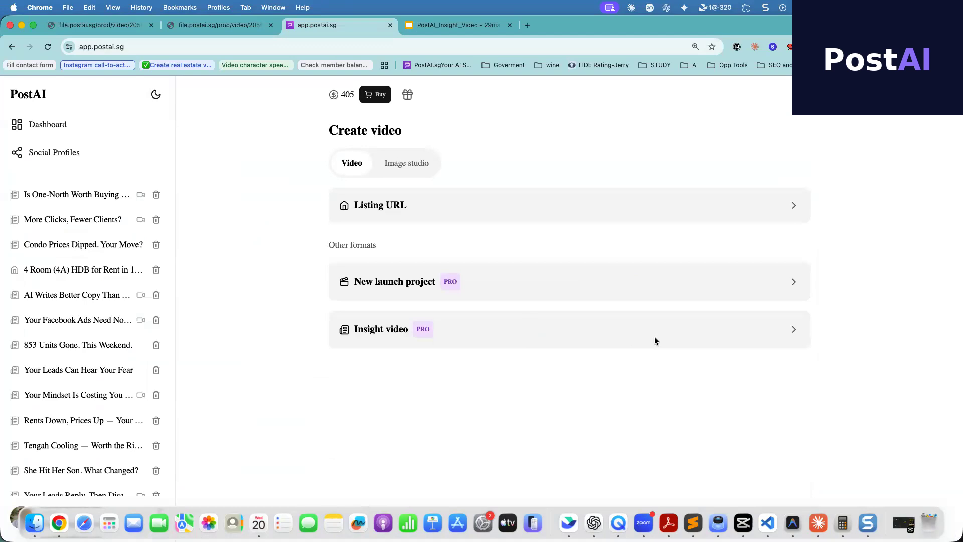
{"action": "left_click", "coordinate": [788, 331]}
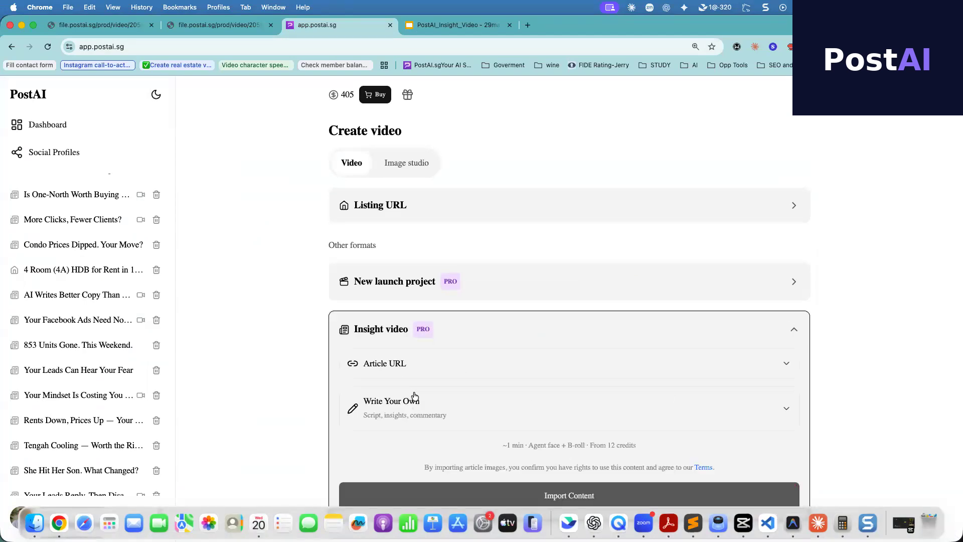
{"action": "left_click", "coordinate": [404, 372]}
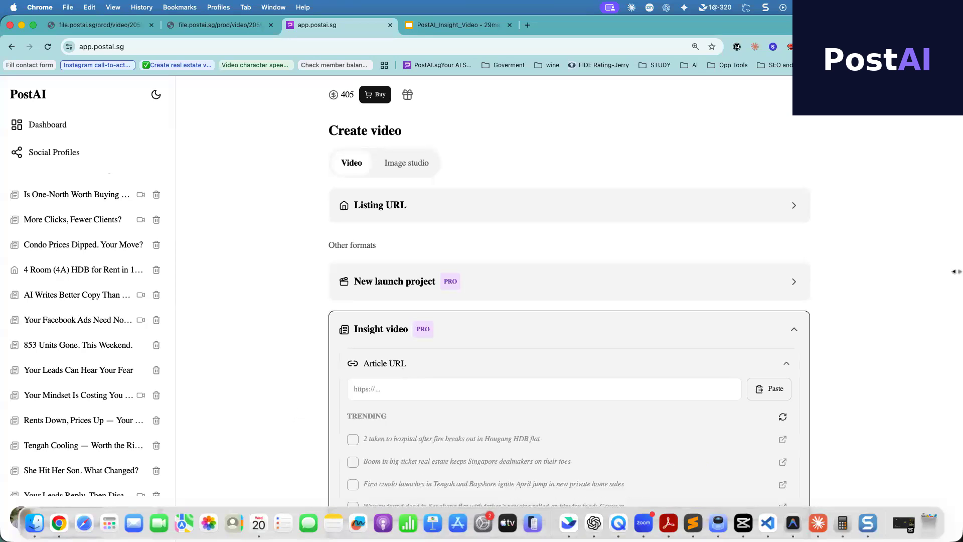
Preview the trending article "Boom in big-ticket real estate keeps Singapore dealmakers on their toes" and select it as the Insight video's source.
{"action": "scroll", "coordinate": [777, 335], "scroll_direction": "down", "scroll_amount": 3}
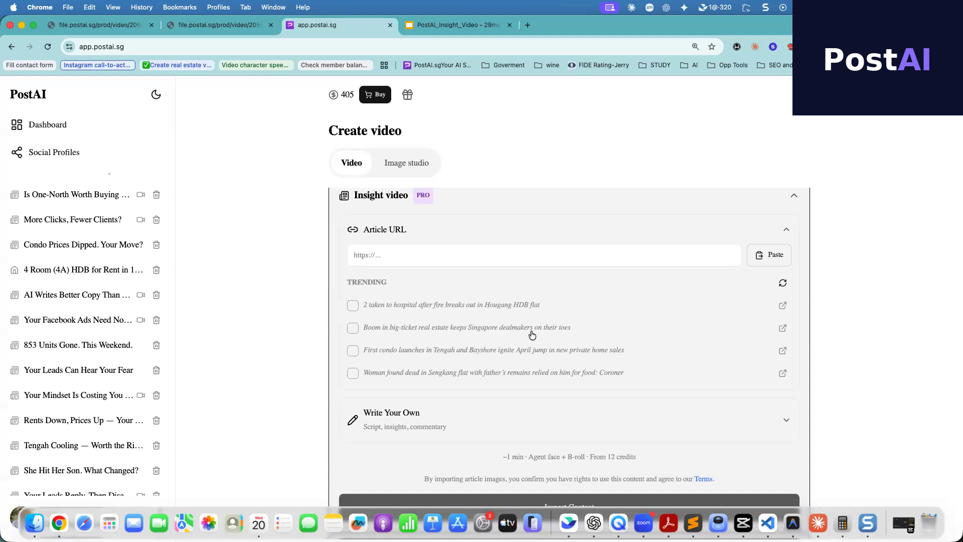
{"action": "left_click", "coordinate": [781, 328]}
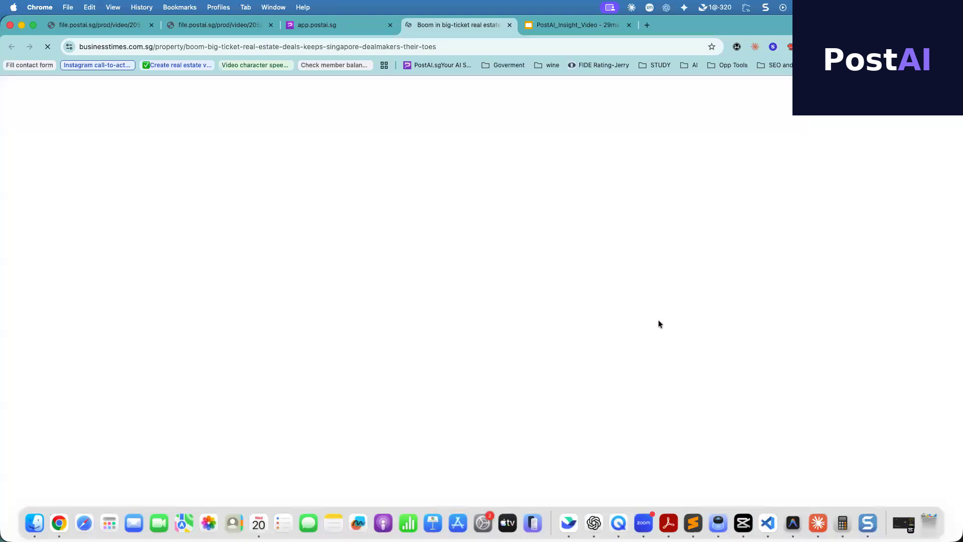
{"action": "scroll", "coordinate": [645, 372], "scroll_direction": "down", "scroll_amount": 7}
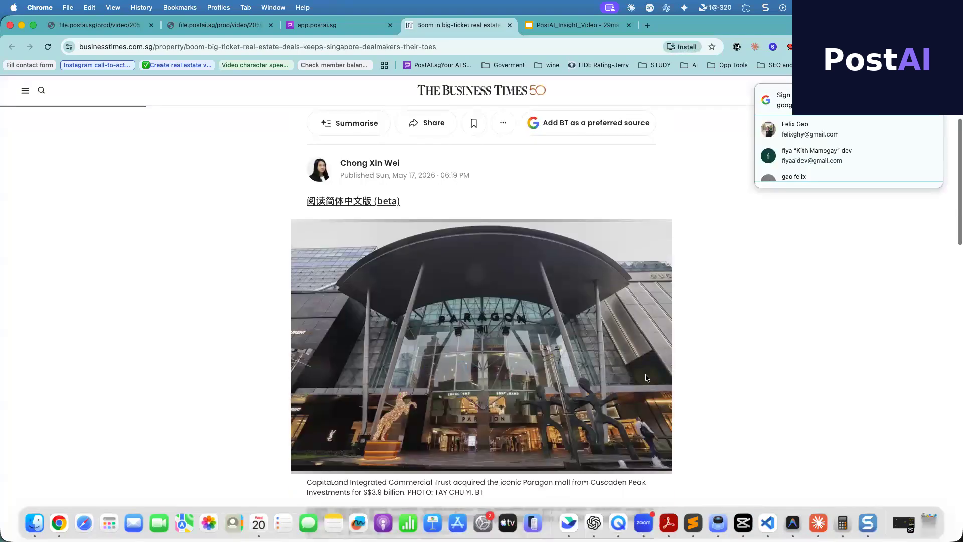
{"action": "scroll", "coordinate": [646, 390], "scroll_direction": "down", "scroll_amount": 5}
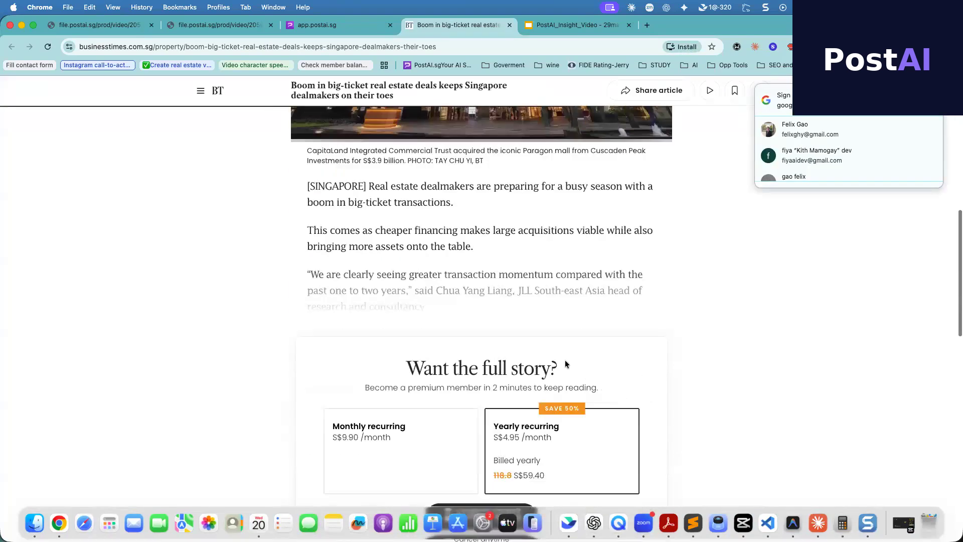
{"action": "scroll", "coordinate": [567, 359], "scroll_direction": "up", "scroll_amount": 7}
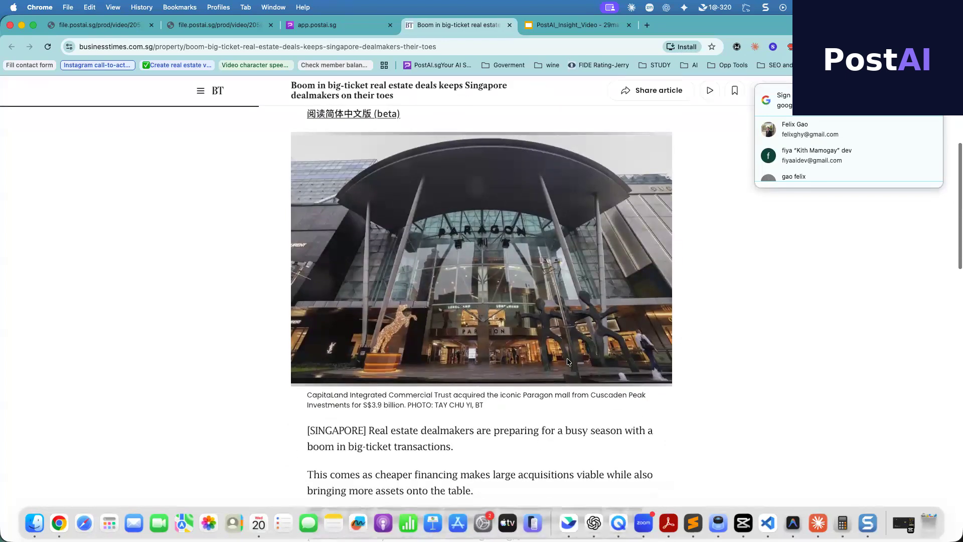
{"action": "scroll", "coordinate": [567, 359], "scroll_direction": "down", "scroll_amount": 2}
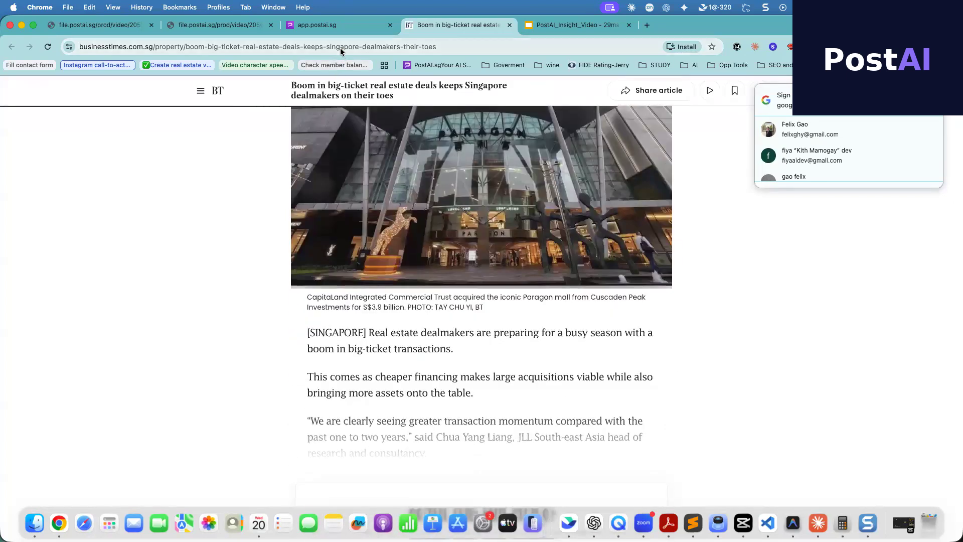
{"action": "left_click", "coordinate": [341, 47]}
{"action": "left_click", "coordinate": [332, 26]}
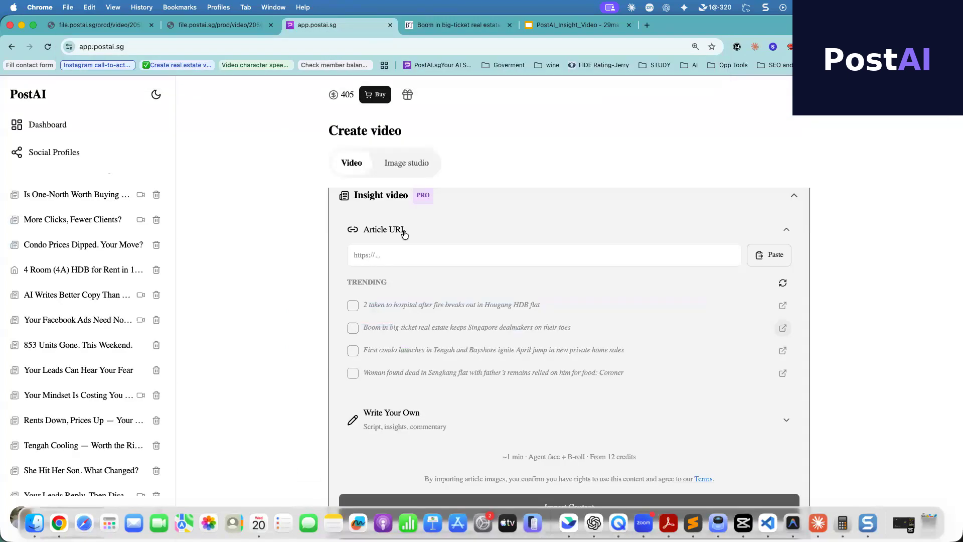
{"action": "left_click", "coordinate": [353, 329]}
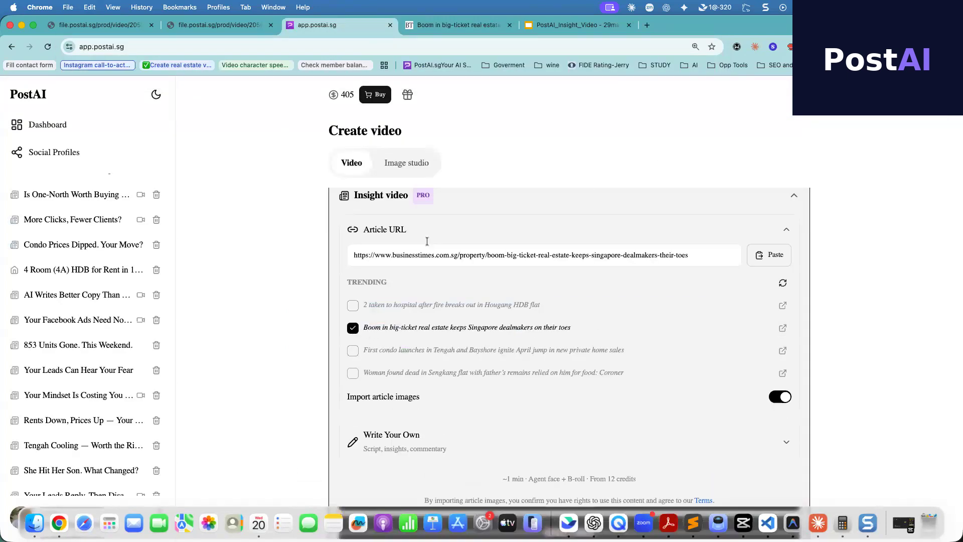
Try drafting an opinion in the Write Your Own commentary, clear the text and collapse the section.
{"action": "left_click", "coordinate": [492, 452]}
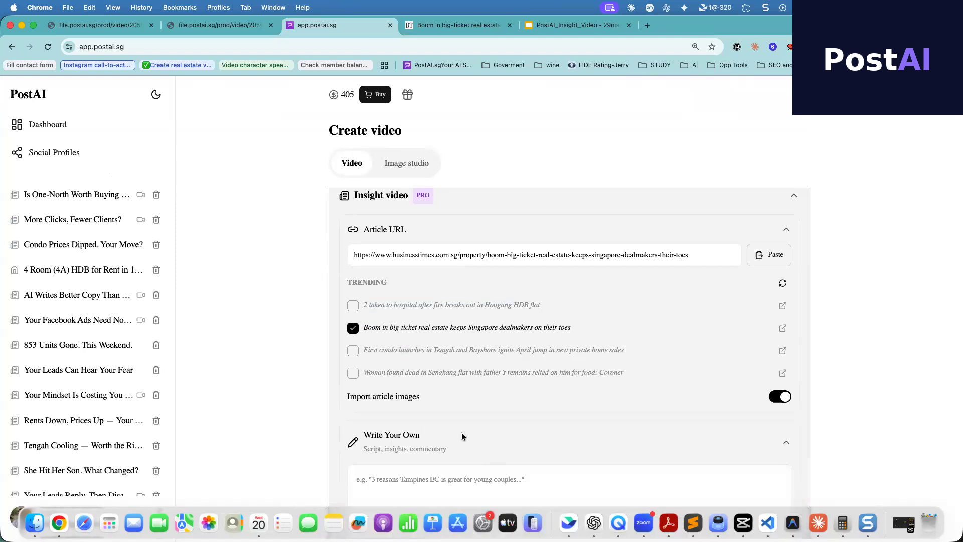
{"action": "scroll", "coordinate": [466, 414], "scroll_direction": "down", "scroll_amount": 3}
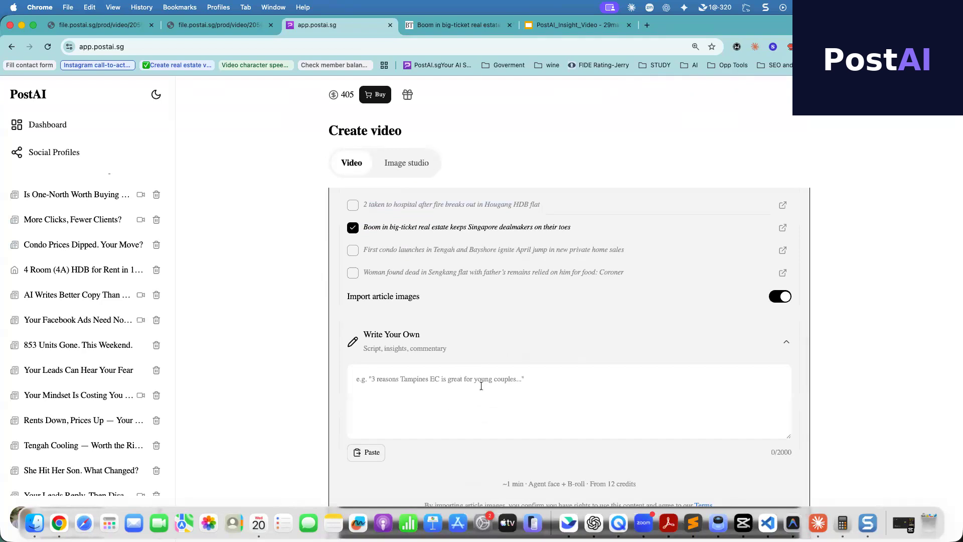
{"action": "left_click", "coordinate": [482, 387]}
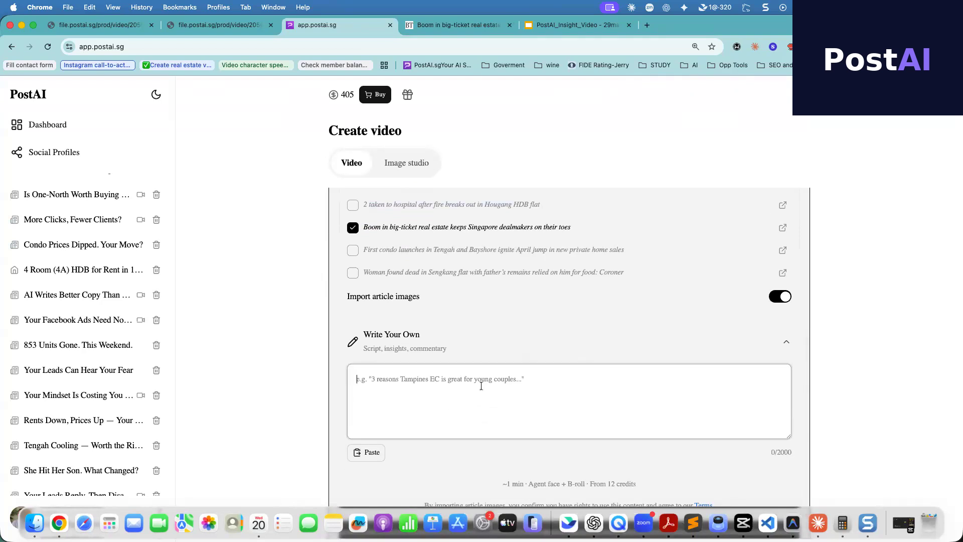
{"action": "type", "text": "wr"}
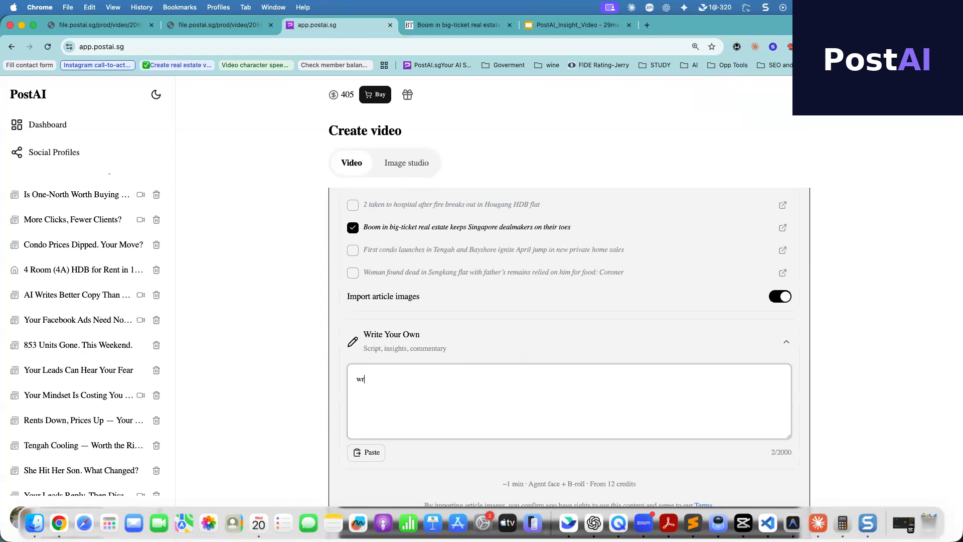
{"action": "type", "text": "ite opinion s"}
{"action": "key", "text": "super+a"}
{"action": "key", "text": "BackSpace"}
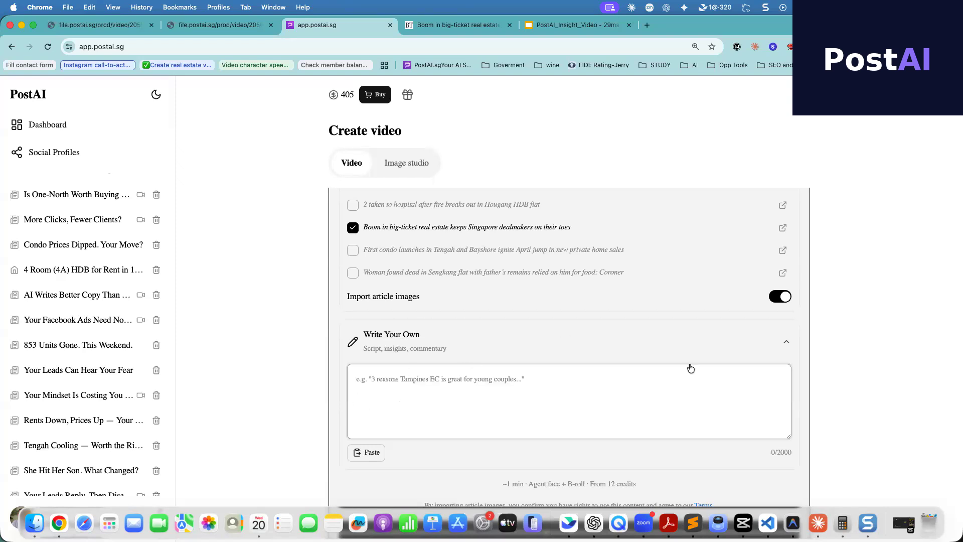
{"action": "left_click", "coordinate": [778, 347]}
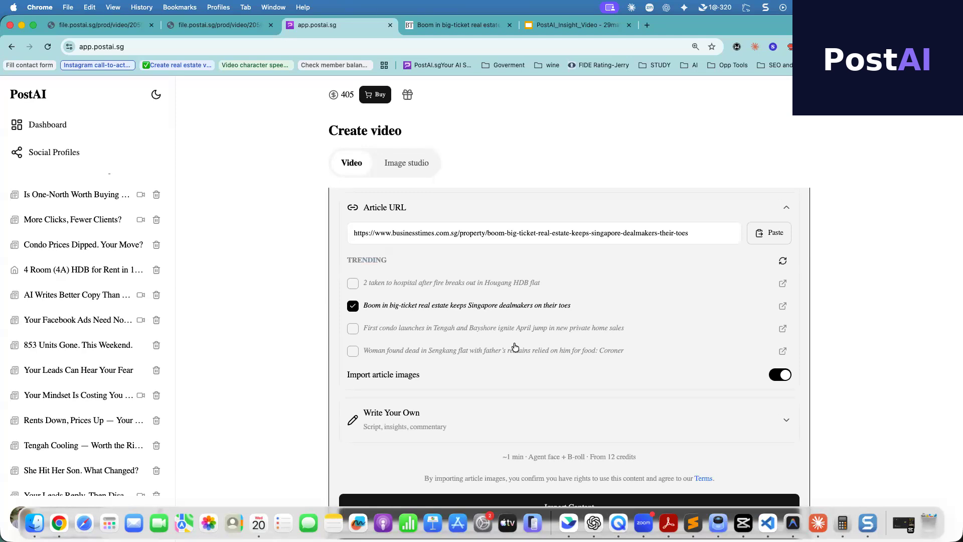
Enter the test text "fds" in the Write Your Own commentary, check the character limit and delete the text.
{"action": "left_click", "coordinate": [522, 417]}
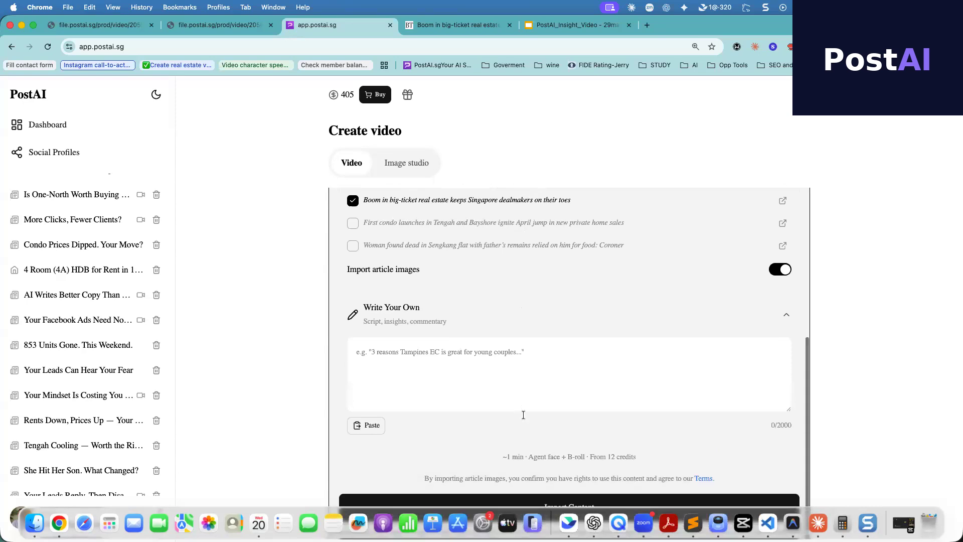
{"action": "left_click", "coordinate": [529, 383]}
{"action": "type", "text": "fds"}
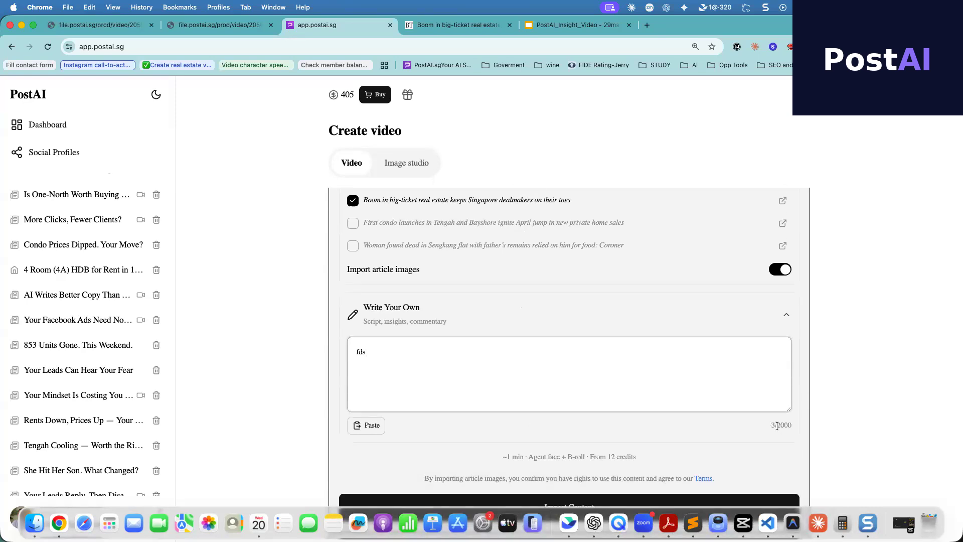
{"action": "left_click_drag", "start_coordinate": [777, 426], "coordinate": [789, 425]}
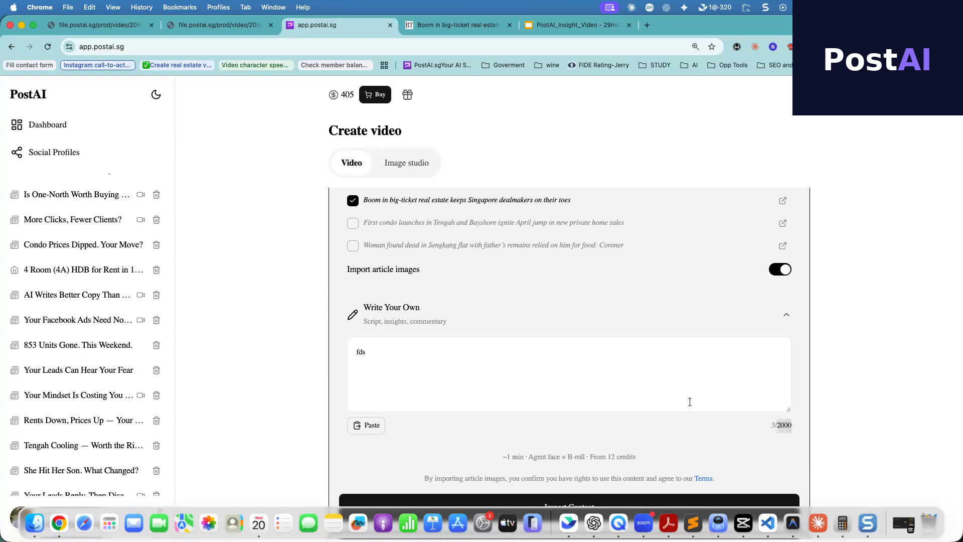
{"action": "left_click", "coordinate": [485, 359]}
{"action": "left_click_drag", "start_coordinate": [481, 359], "coordinate": [338, 352]}
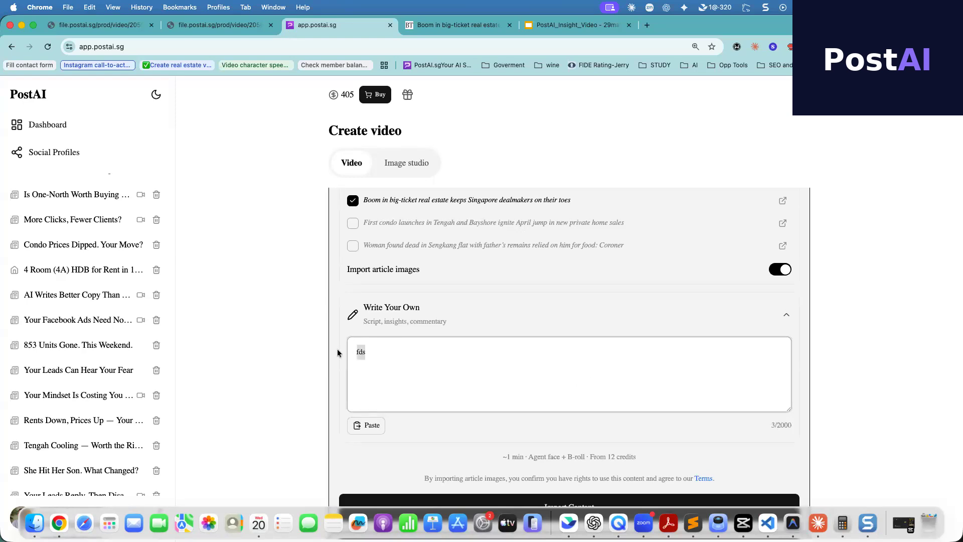
{"action": "left_click", "coordinate": [489, 371]}
{"action": "left_click_drag", "start_coordinate": [357, 352], "coordinate": [416, 381]}
{"action": "key", "text": "BackSpace"}
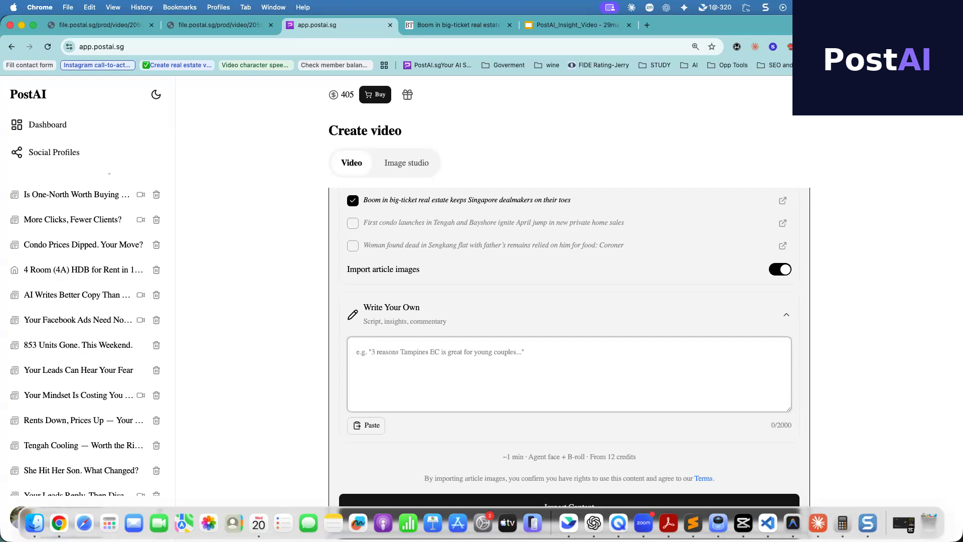
Import the selected article's content into the Insight video with article images included.
{"action": "scroll", "coordinate": [481, 358], "scroll_direction": "up", "scroll_amount": 2}
{"action": "scroll", "coordinate": [446, 311], "scroll_direction": "down", "scroll_amount": 2}
{"action": "scroll", "coordinate": [409, 266], "scroll_direction": "up", "scroll_amount": 1}
{"action": "scroll", "coordinate": [430, 394], "scroll_direction": "down", "scroll_amount": 1}
{"action": "left_click", "coordinate": [595, 496]}
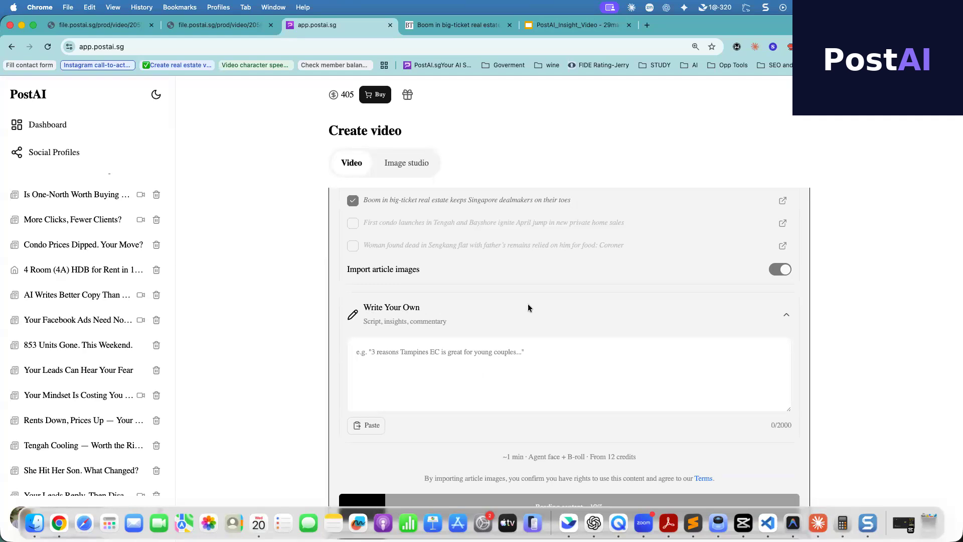
Switch to the PostAI_Insight_Video slides and present the "Import your contents" and "Edit the Scene" slides full screen.
{"action": "left_click", "coordinate": [582, 26]}
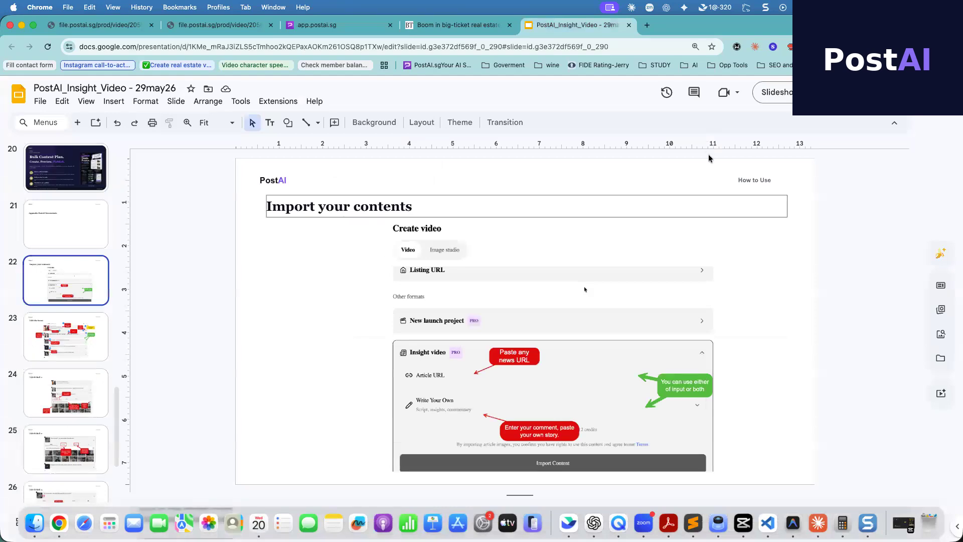
{"action": "left_click", "coordinate": [777, 94]}
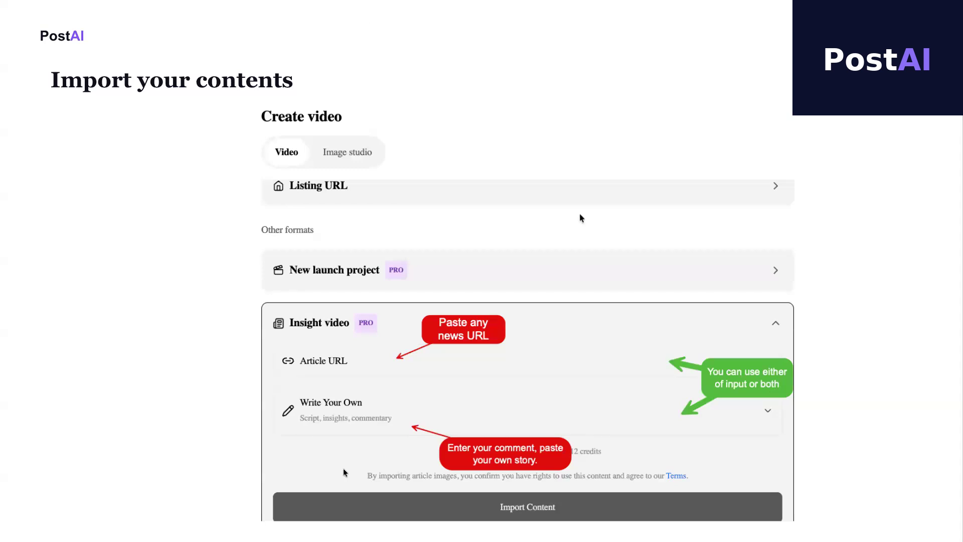
{"action": "key", "text": "Right"}
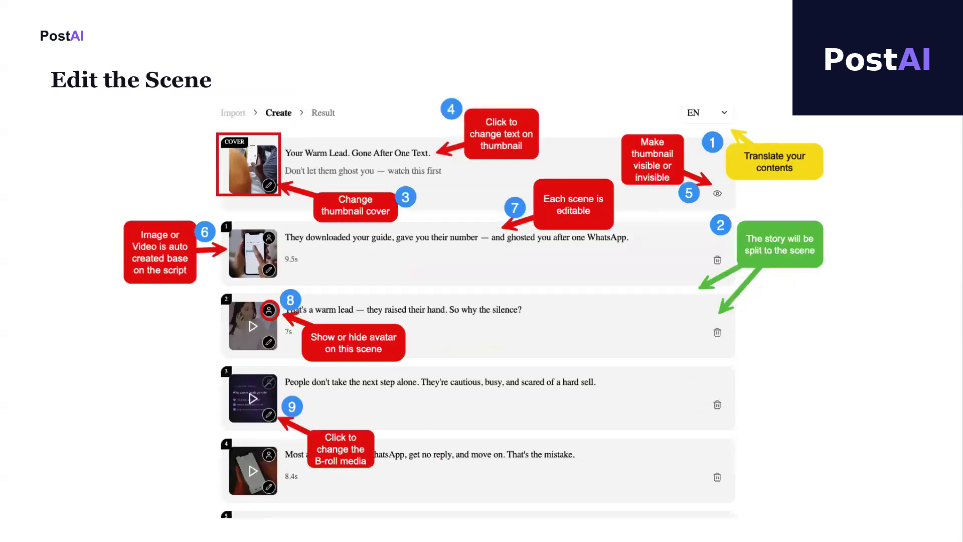
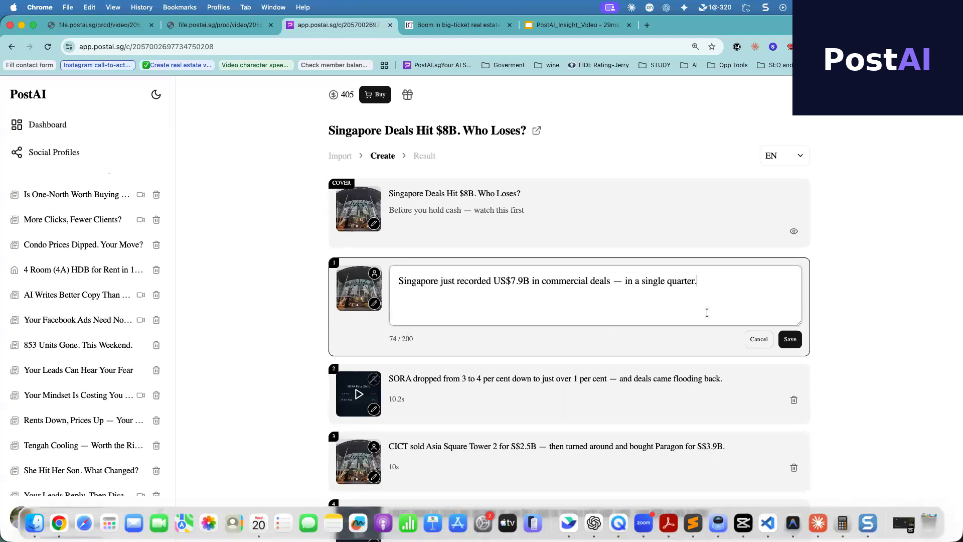
Save scene 1's script text and toggle the scene's avatar off and back on.
{"action": "left_click", "coordinate": [794, 342]}
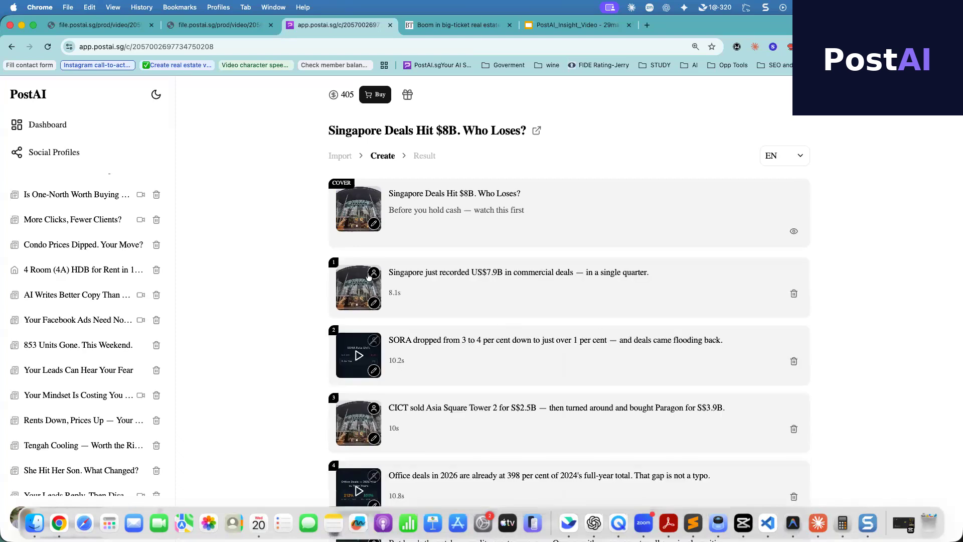
{"action": "left_click", "coordinate": [374, 273]}
{"action": "left_click", "coordinate": [373, 274]}
Open scene 1's media options, review the stock image search, and check the Paragon photo in the source article.
{"action": "left_click", "coordinate": [374, 303]}
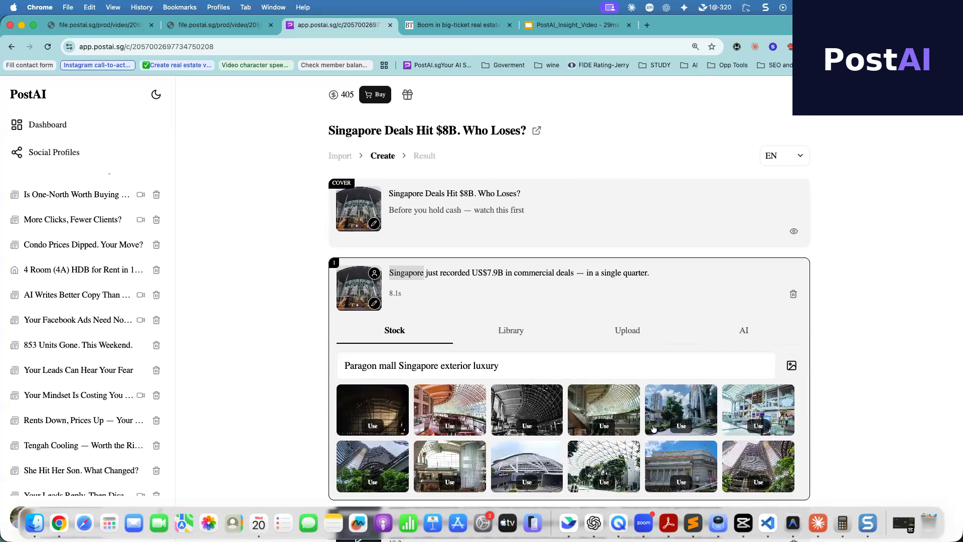
{"action": "scroll", "coordinate": [455, 348], "scroll_direction": "down", "scroll_amount": 1}
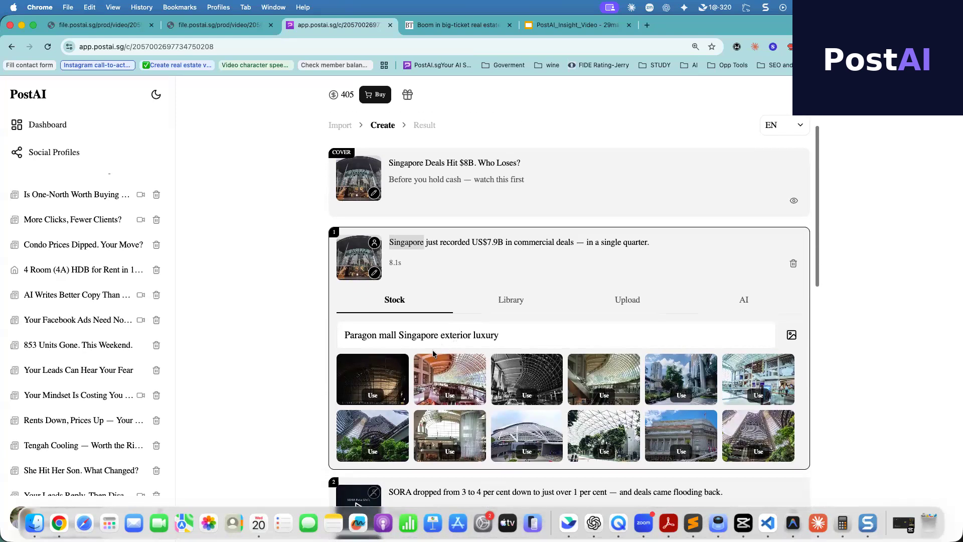
{"action": "scroll", "coordinate": [413, 369], "scroll_direction": "down", "scroll_amount": 1}
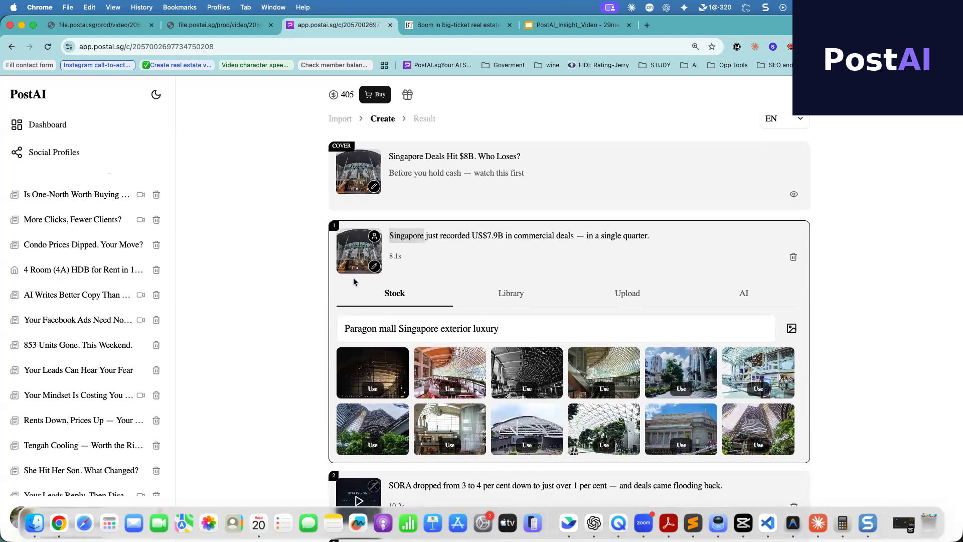
{"action": "double_click", "coordinate": [364, 329]}
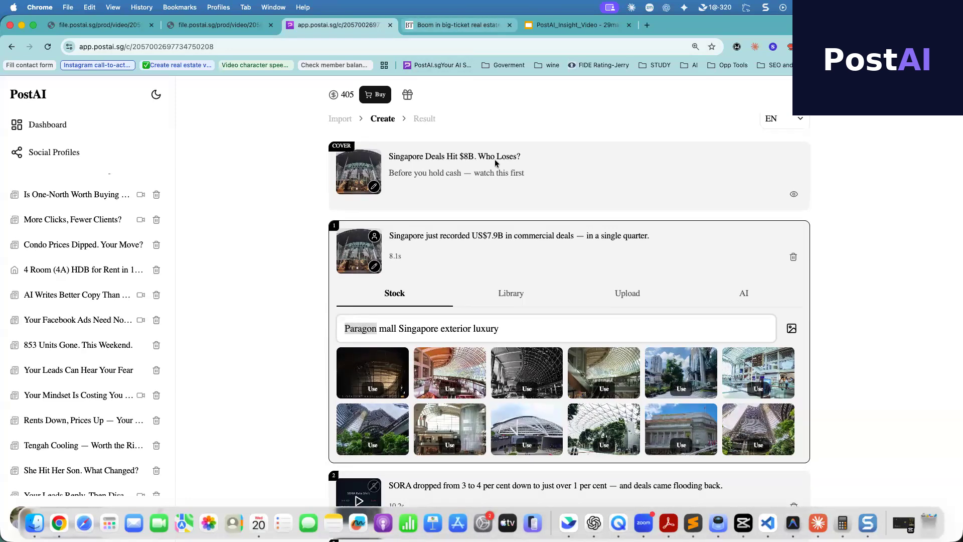
{"action": "left_click", "coordinate": [441, 25]}
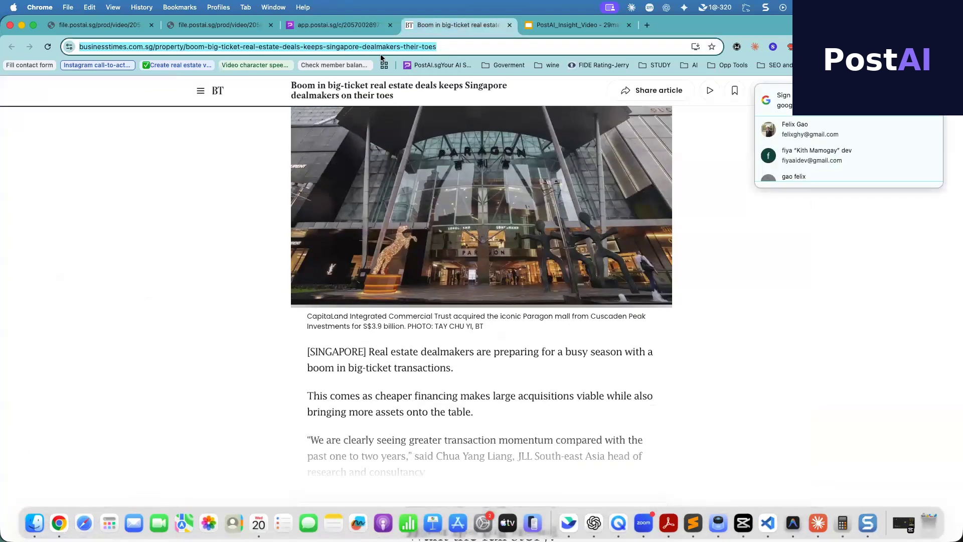
{"action": "left_click", "coordinate": [346, 25]}
Shorten scene 1's stock search to "Paragon mall Singapore exterior" and run it.
{"action": "left_click", "coordinate": [523, 330]}
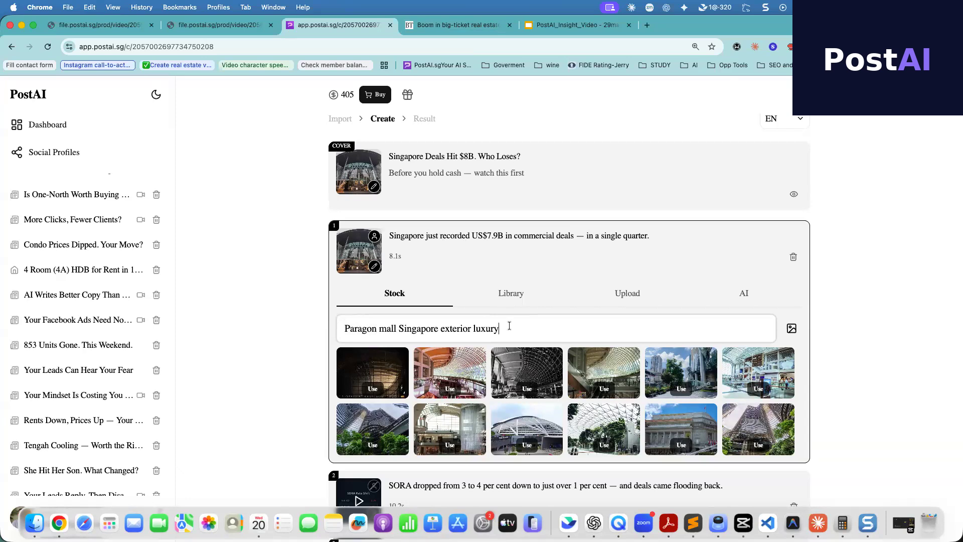
{"action": "key", "text": "BackSpace"}
{"action": "key", "text": "BackSpace"}
{"action": "key", "text": "BackSpace"}
{"action": "key", "text": "BackSpace"}
{"action": "key", "text": "BackSpace"}
{"action": "key", "text": "BackSpace"}
{"action": "key", "text": "BackSpace"}
{"action": "key", "text": "Return"}
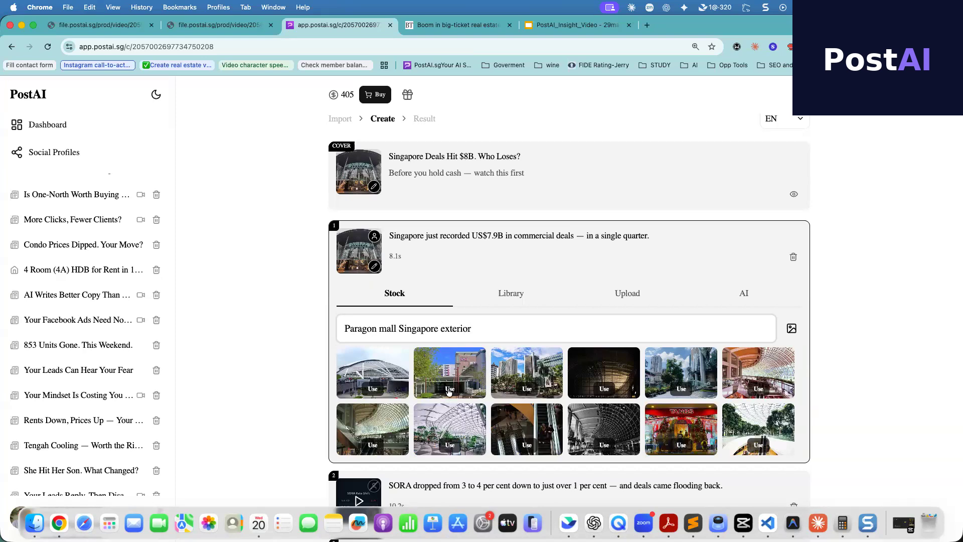
Switch scene 1's stock search to videos, play the second clip and close its preview.
{"action": "left_click", "coordinate": [790, 331]}
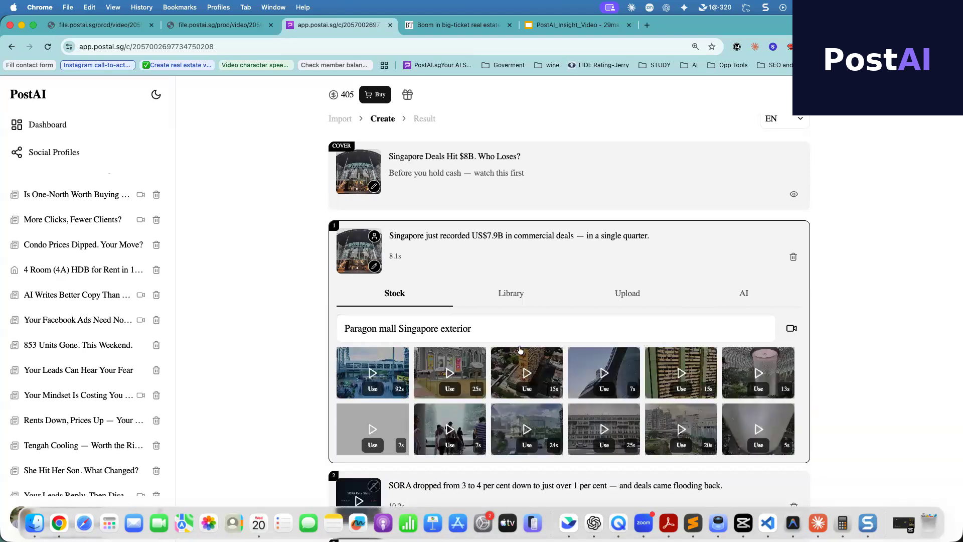
{"action": "left_click", "coordinate": [496, 330]}
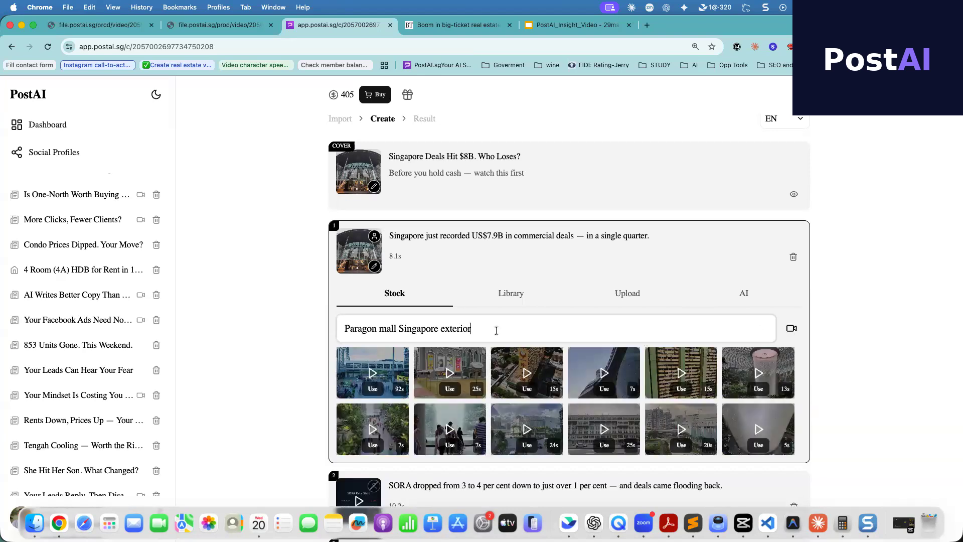
{"action": "left_click", "coordinate": [450, 378]}
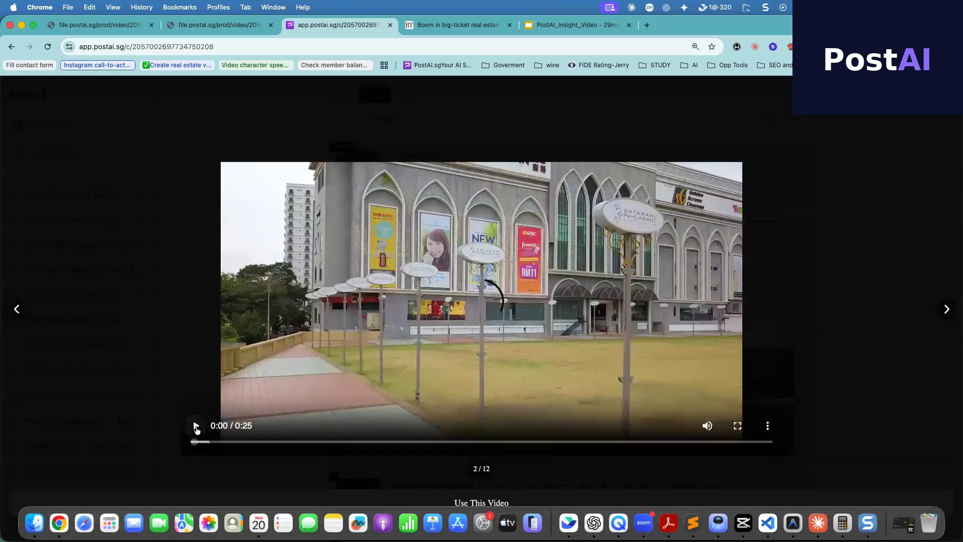
{"action": "left_click", "coordinate": [196, 427]}
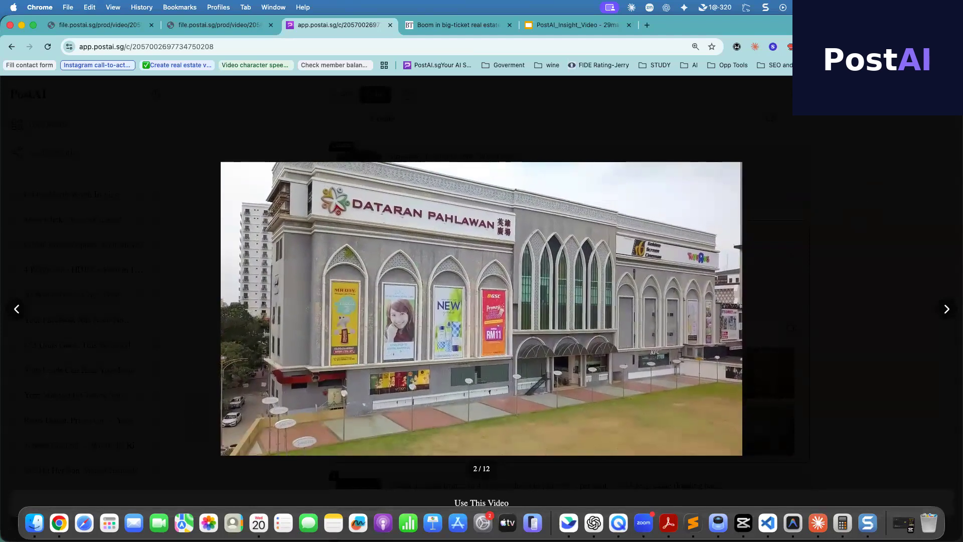
{"action": "left_click", "coordinate": [946, 93]}
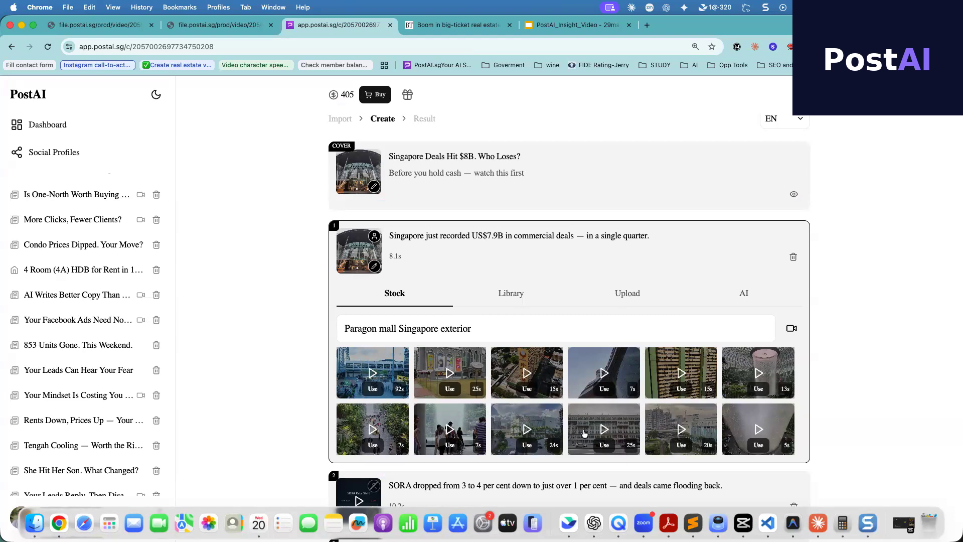
Switch the stock search back to images and use the fifth photo, with trees and towers, for scene 1.
{"action": "left_click", "coordinate": [792, 328]}
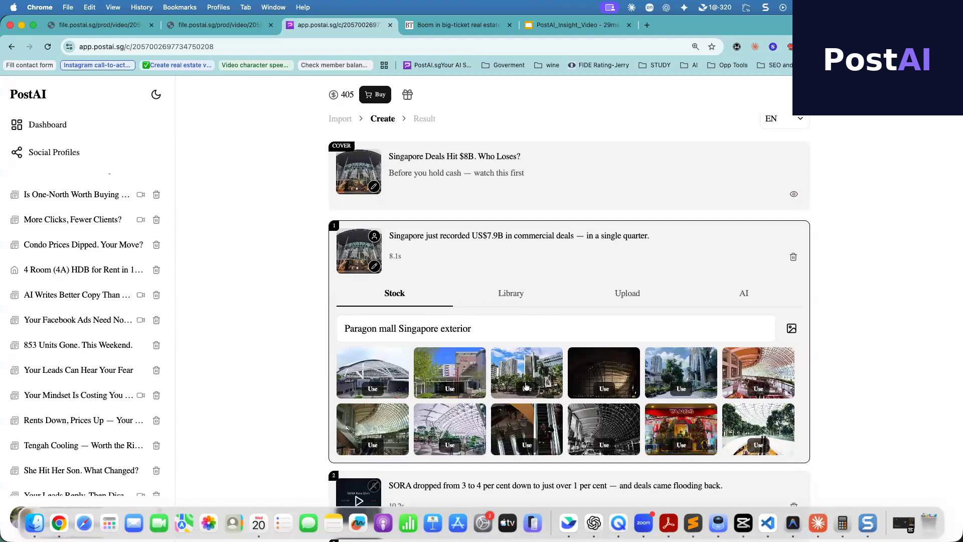
{"action": "left_click", "coordinate": [678, 389]}
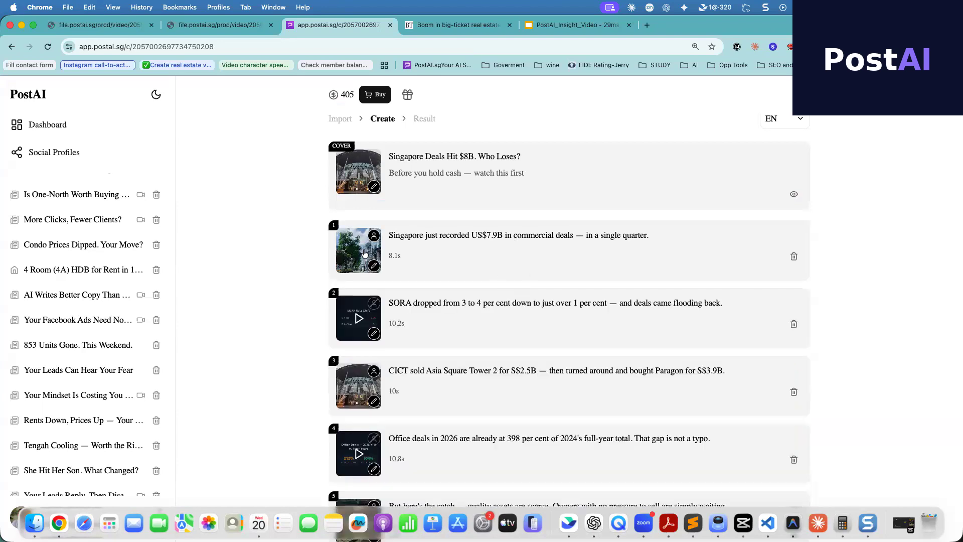
{"action": "left_click", "coordinate": [467, 251]}
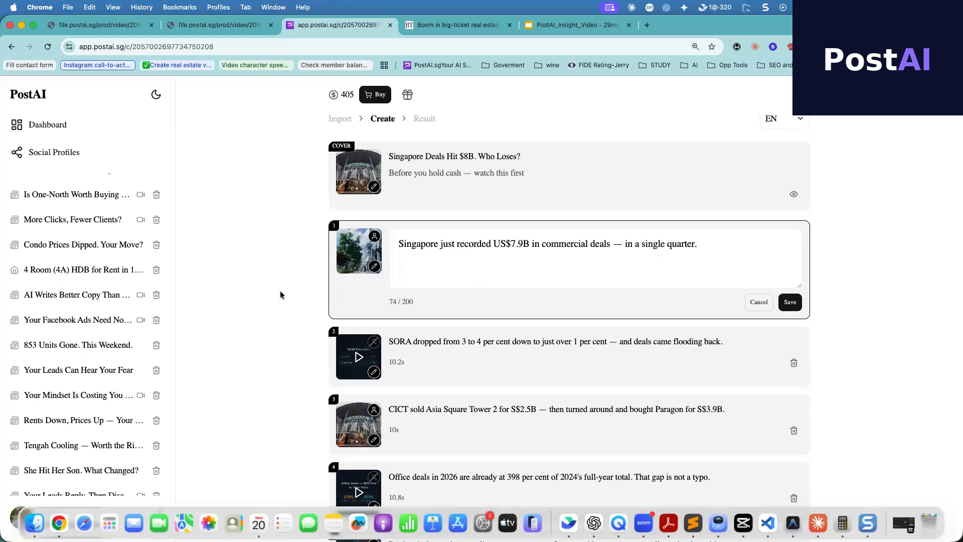
{"action": "left_click", "coordinate": [374, 266]}
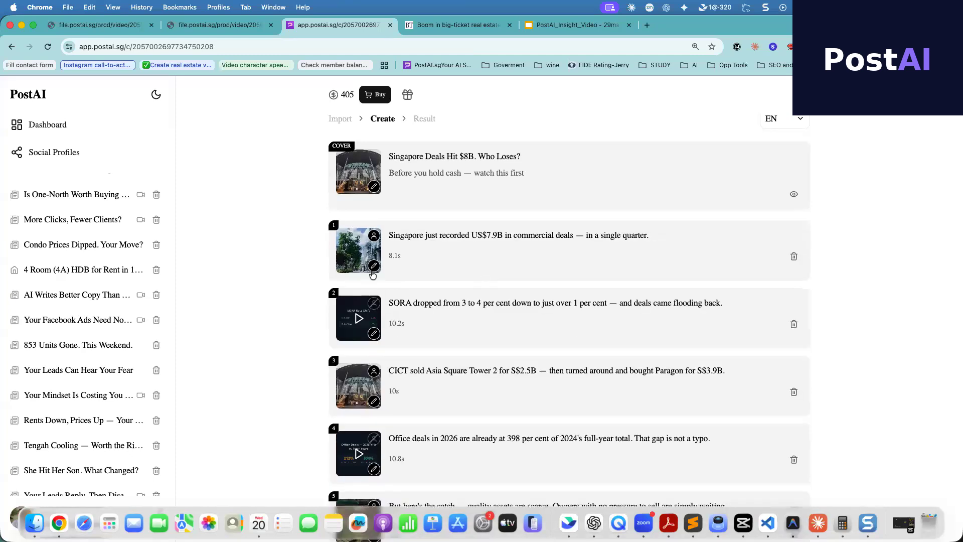
{"action": "left_click", "coordinate": [378, 270]}
Play scene 2's "SORA Rate Shift" clip, replay it from the beginning and close the preview.
{"action": "left_click", "coordinate": [356, 320]}
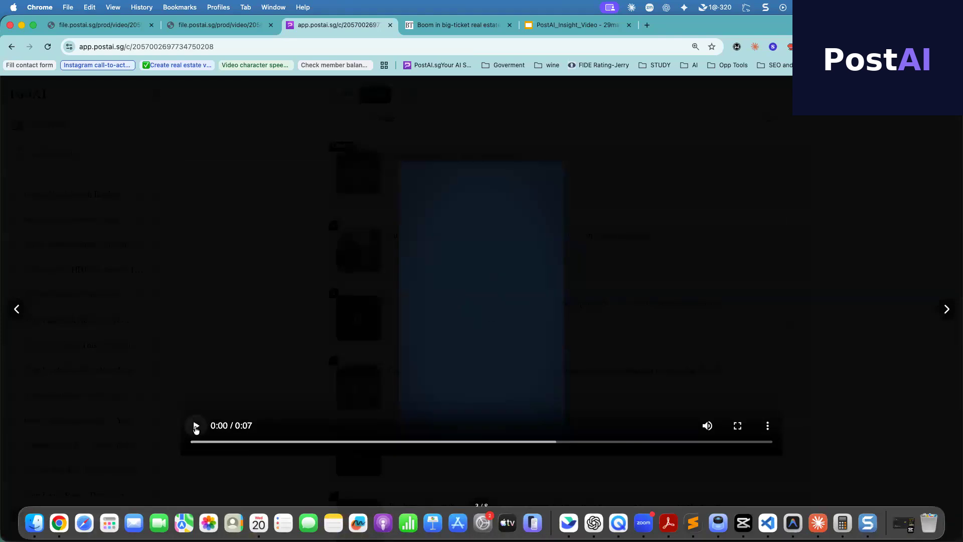
{"action": "left_click", "coordinate": [196, 426]}
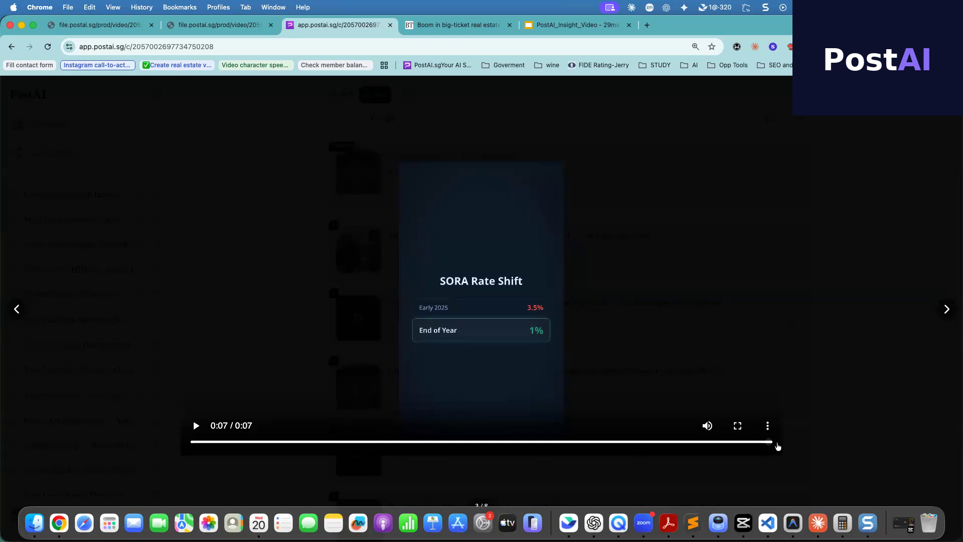
{"action": "left_click_drag", "start_coordinate": [771, 442], "coordinate": [188, 446]}
{"action": "left_click", "coordinate": [195, 427]}
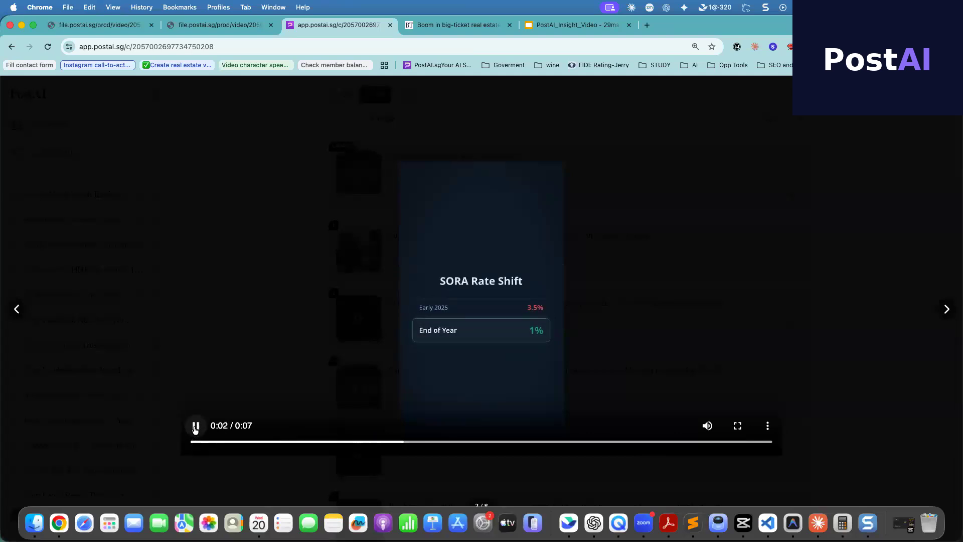
{"action": "left_click", "coordinate": [195, 428]}
{"action": "key", "text": "Escape"}
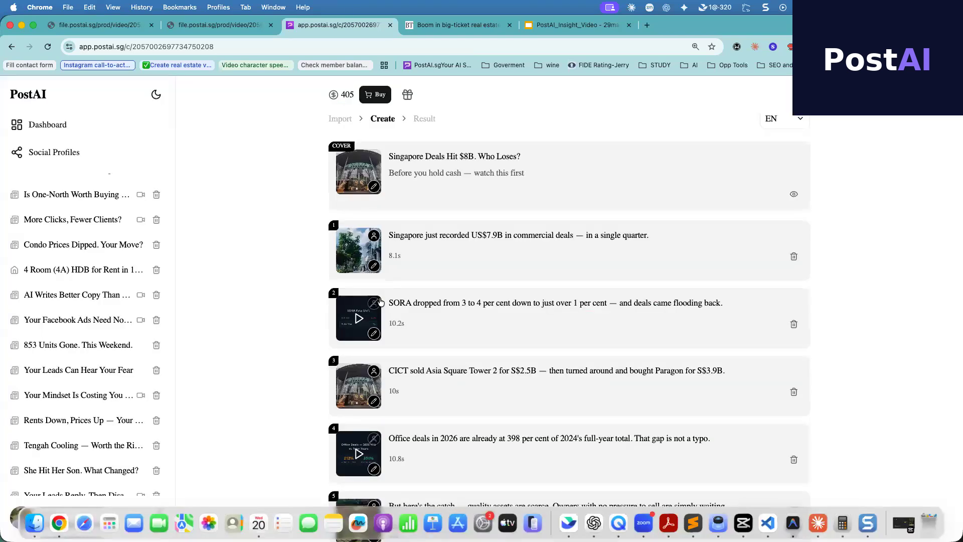
Open scene 2's media options and play its current clip once more before closing the preview.
{"action": "left_click", "coordinate": [369, 331]}
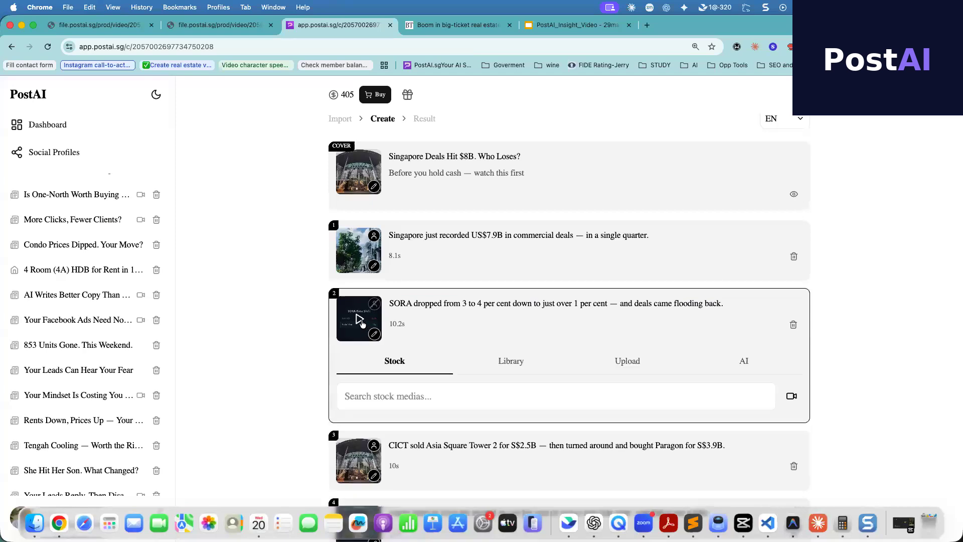
{"action": "left_click", "coordinate": [363, 324]}
{"action": "left_click", "coordinate": [196, 427]}
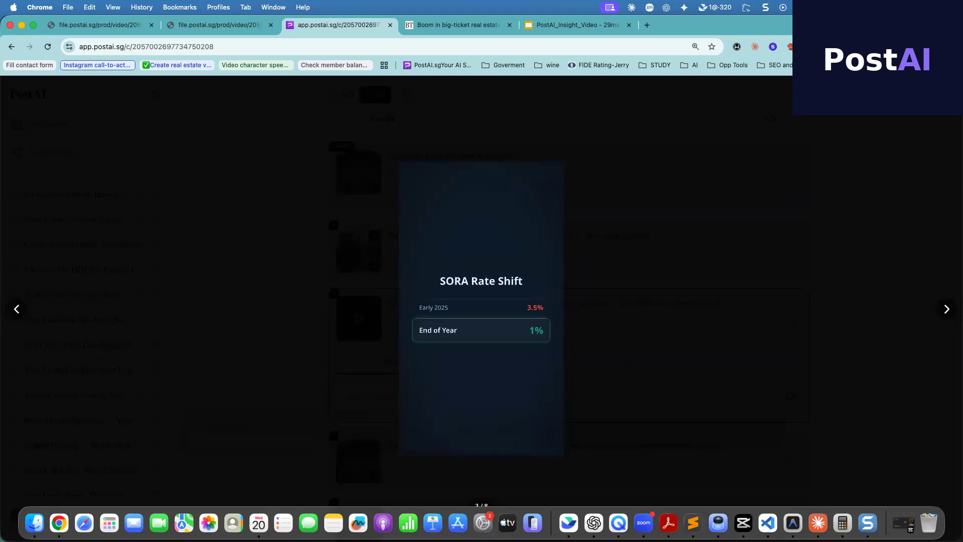
{"action": "left_click", "coordinate": [694, 317]}
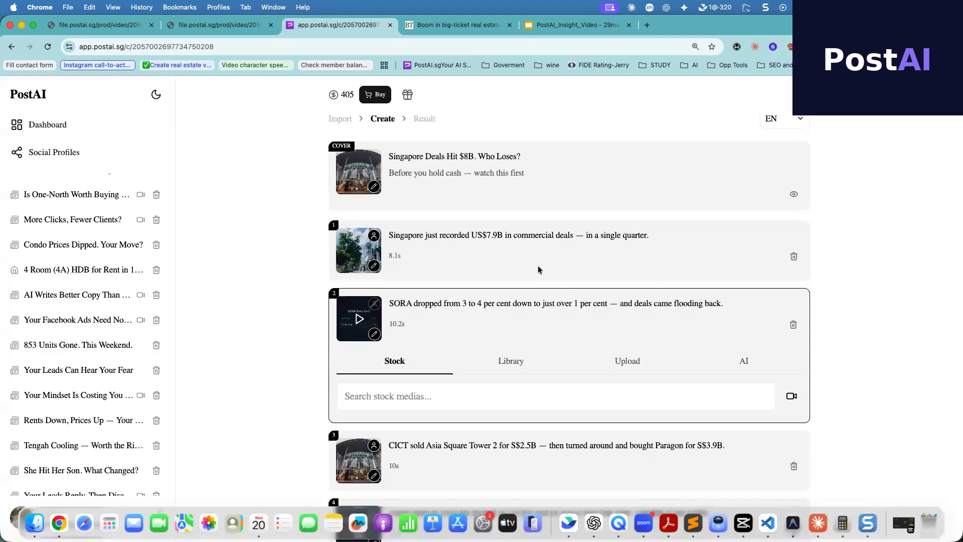
Browse the images and videos in the Media Library for scene 2 and close it without choosing any.
{"action": "scroll", "coordinate": [519, 297], "scroll_direction": "down", "scroll_amount": 3}
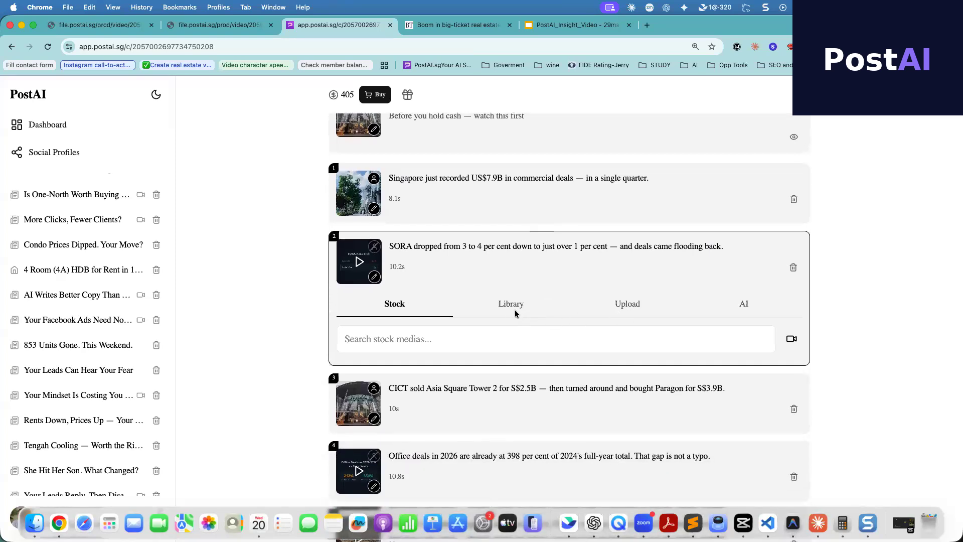
{"action": "left_click", "coordinate": [516, 313]}
{"action": "left_click", "coordinate": [354, 160]}
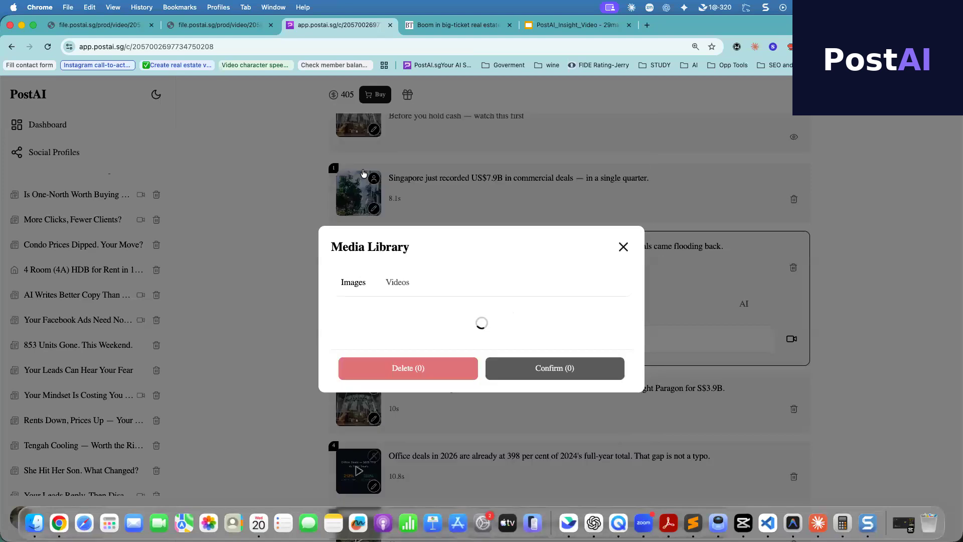
{"action": "left_click", "coordinate": [384, 158]}
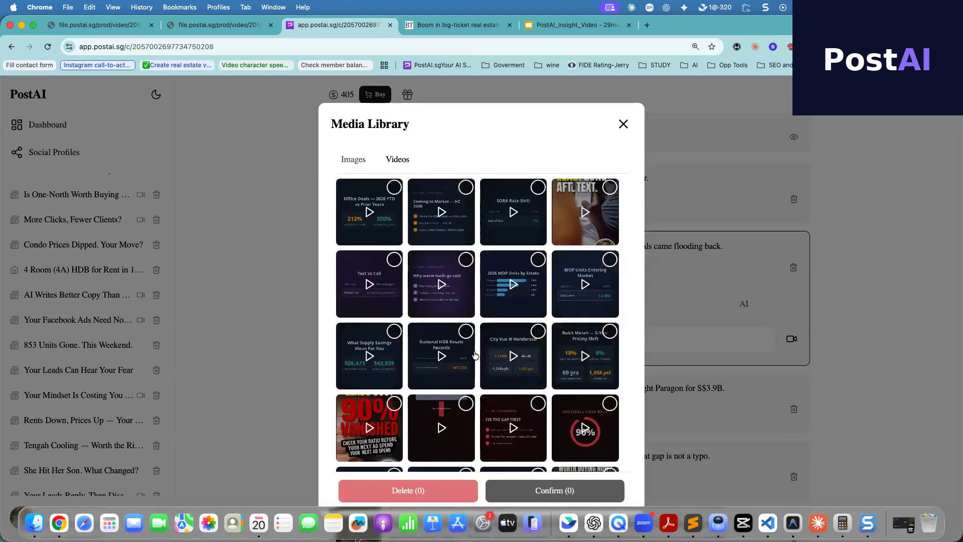
{"action": "scroll", "coordinate": [480, 404], "scroll_direction": "down", "scroll_amount": 2}
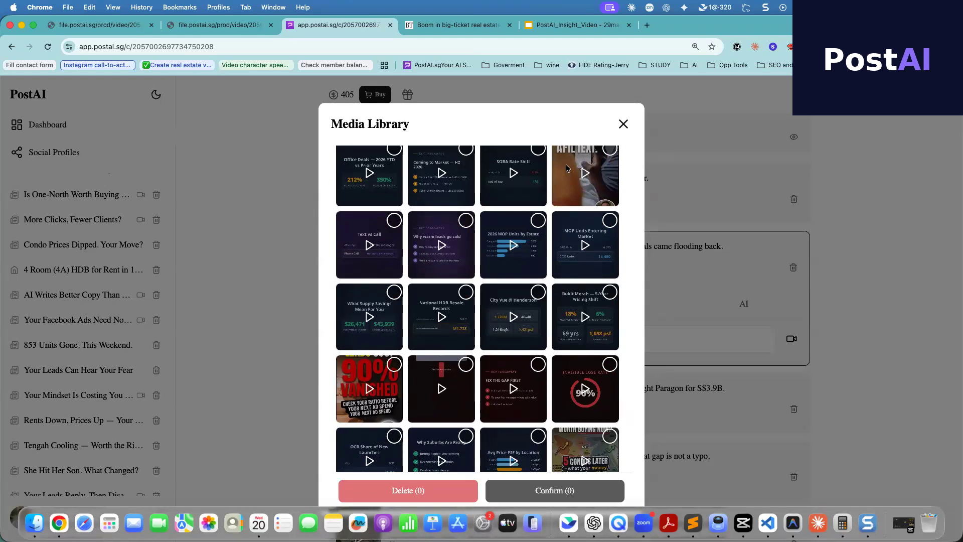
{"action": "left_click", "coordinate": [623, 124]}
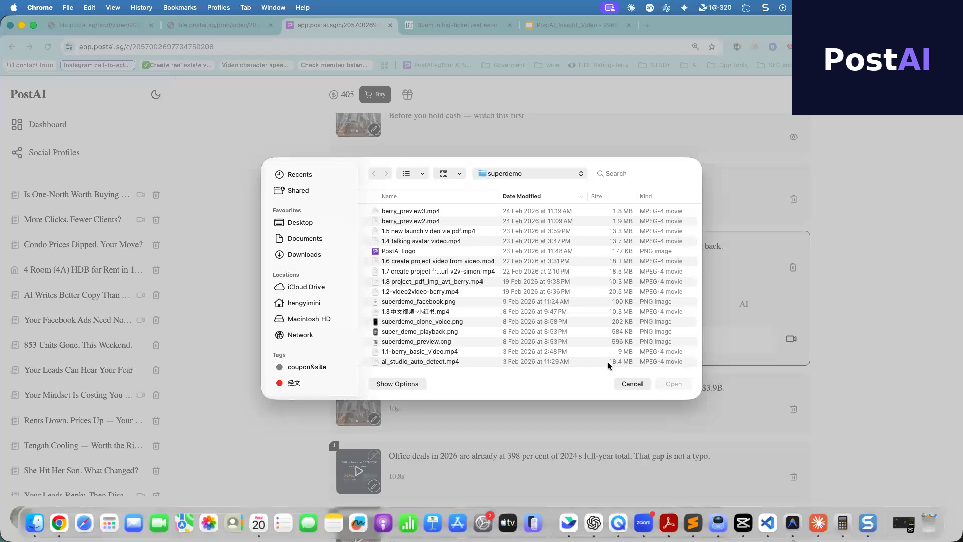
Check the option to upload a media file for scene 2 and cancel the file selection.
{"action": "left_click", "coordinate": [627, 384]}
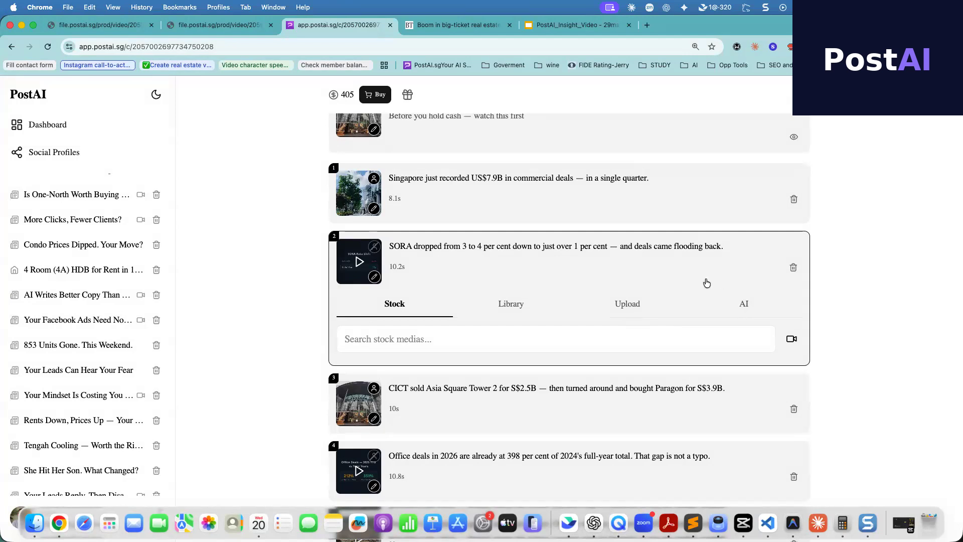
{"action": "scroll", "coordinate": [759, 316], "scroll_direction": "down", "scroll_amount": 1}
{"action": "scroll", "coordinate": [757, 313], "scroll_direction": "down", "scroll_amount": 2}
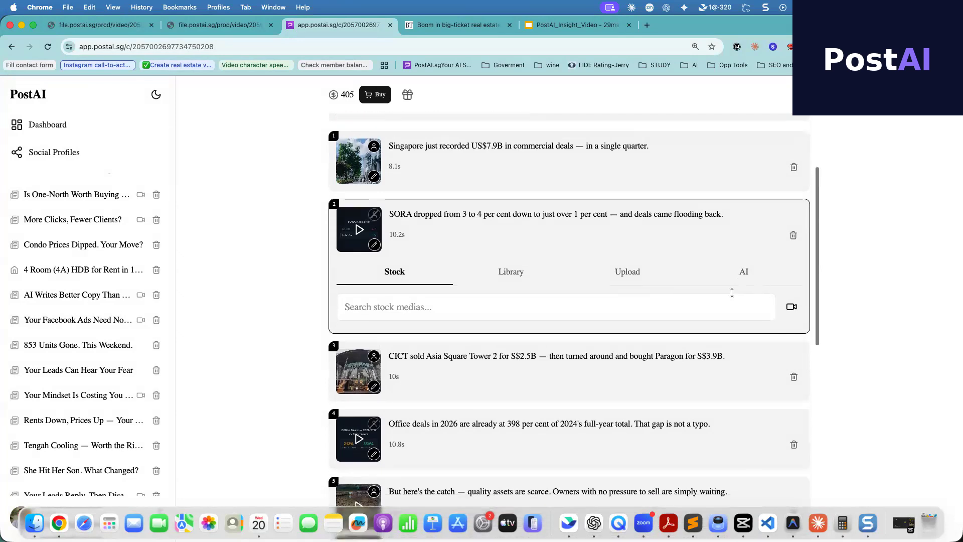
{"action": "left_click", "coordinate": [639, 424]}
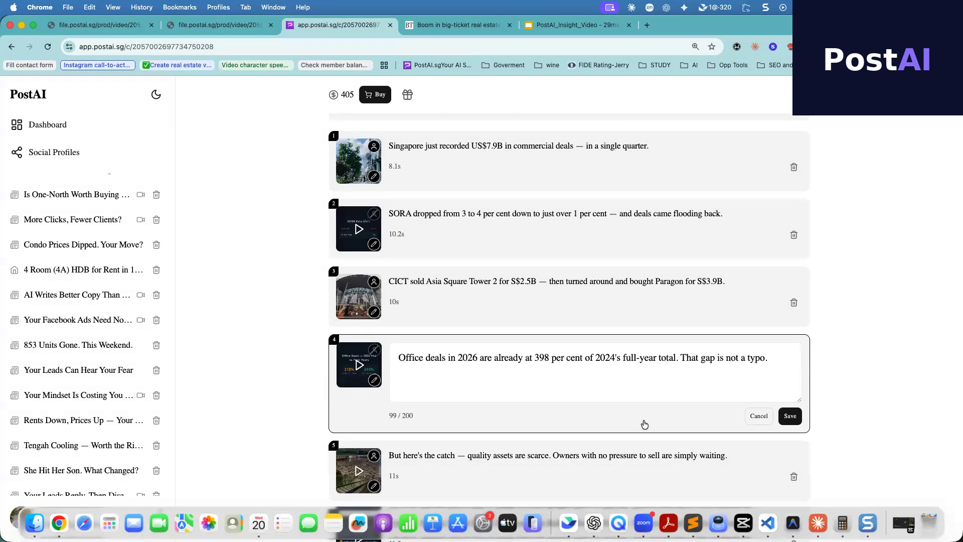
{"action": "left_click", "coordinate": [759, 416]}
{"action": "left_click", "coordinate": [375, 380]}
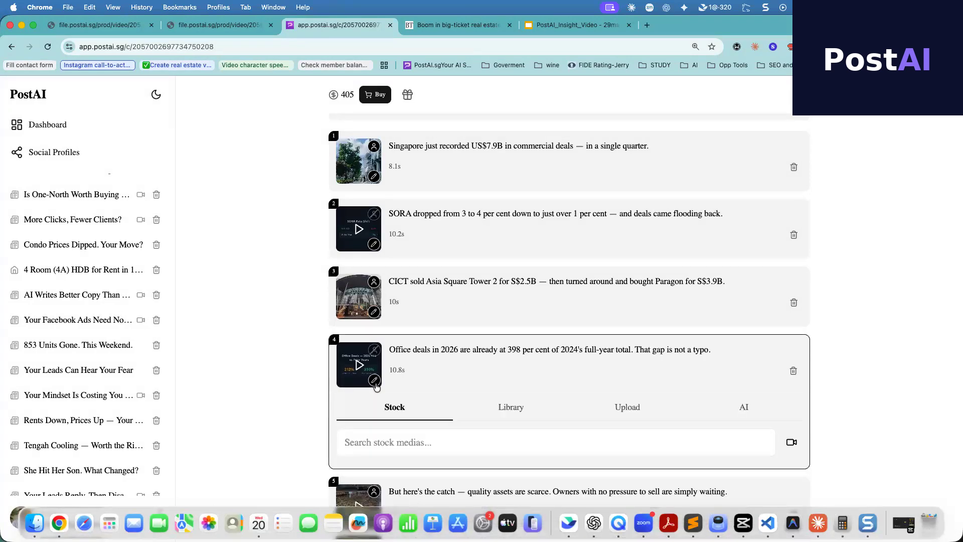
{"action": "left_click", "coordinate": [375, 382]}
Generate an AI data video for scene 3 using its existing script about CICT's Asia Square Tower 2 and Paragon deals.
{"action": "left_click", "coordinate": [374, 313]}
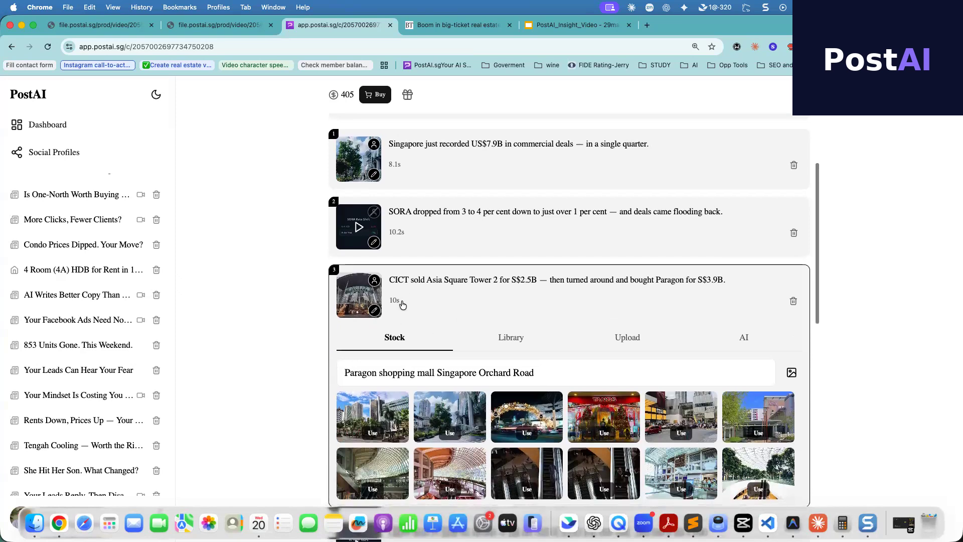
{"action": "scroll", "coordinate": [557, 295], "scroll_direction": "down", "scroll_amount": 3}
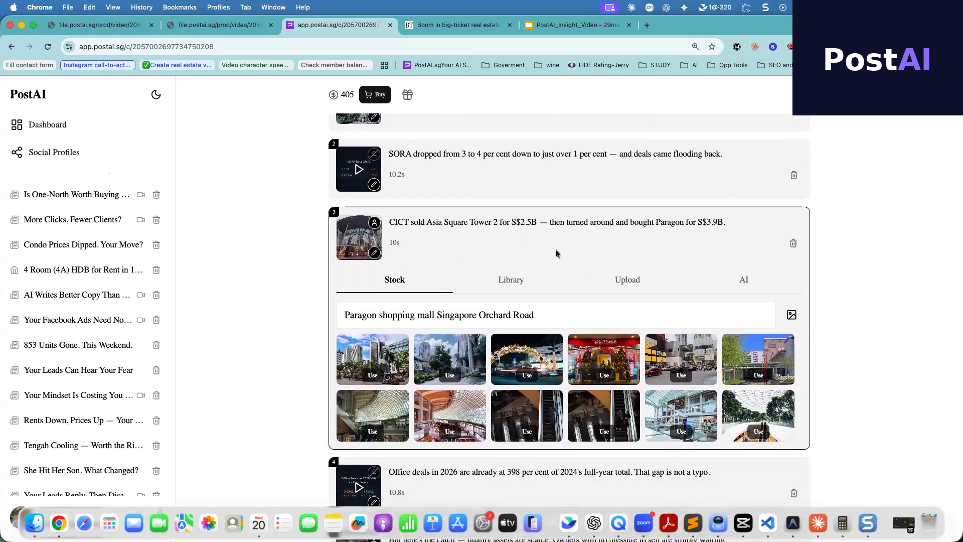
{"action": "left_click", "coordinate": [744, 280]}
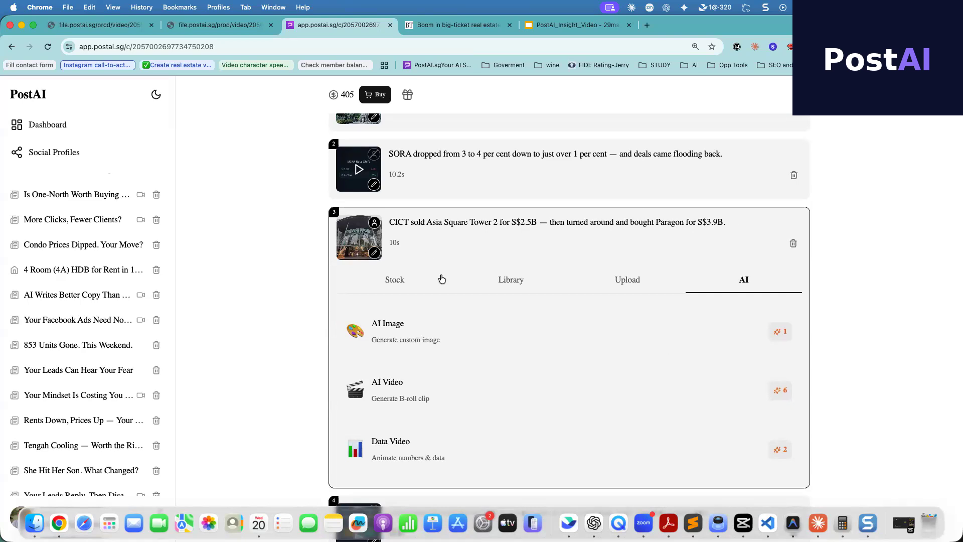
{"action": "scroll", "coordinate": [578, 314], "scroll_direction": "down", "scroll_amount": 3}
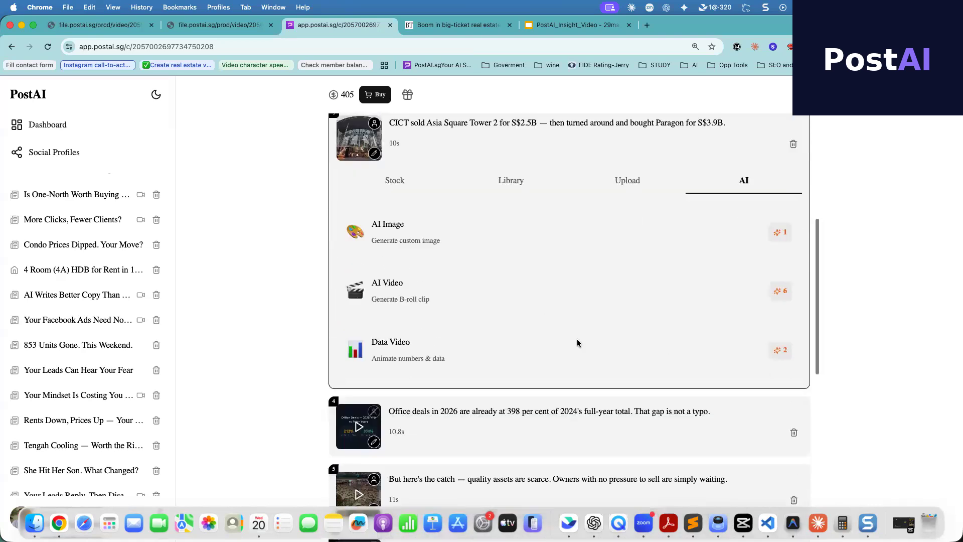
{"action": "left_click", "coordinate": [505, 316]}
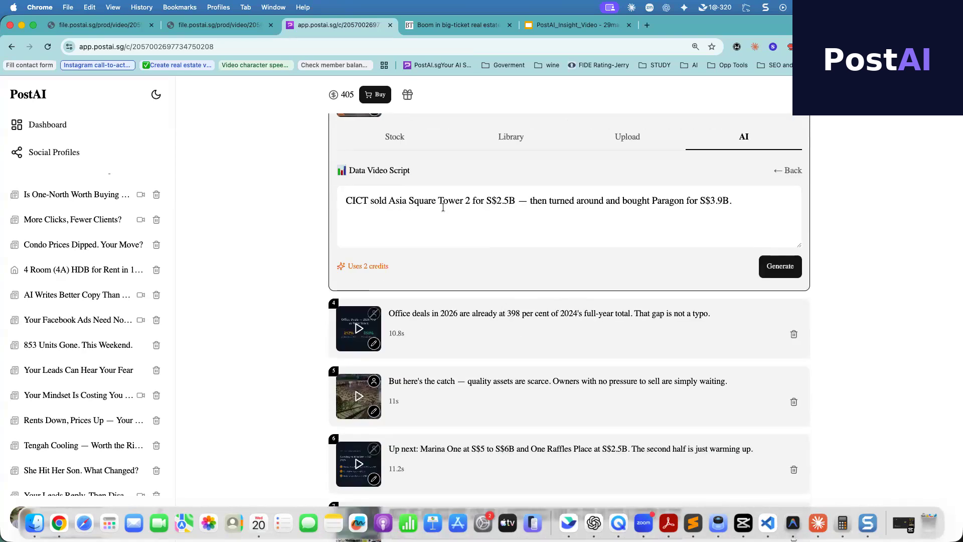
{"action": "scroll", "coordinate": [450, 226], "scroll_direction": "up", "scroll_amount": 1}
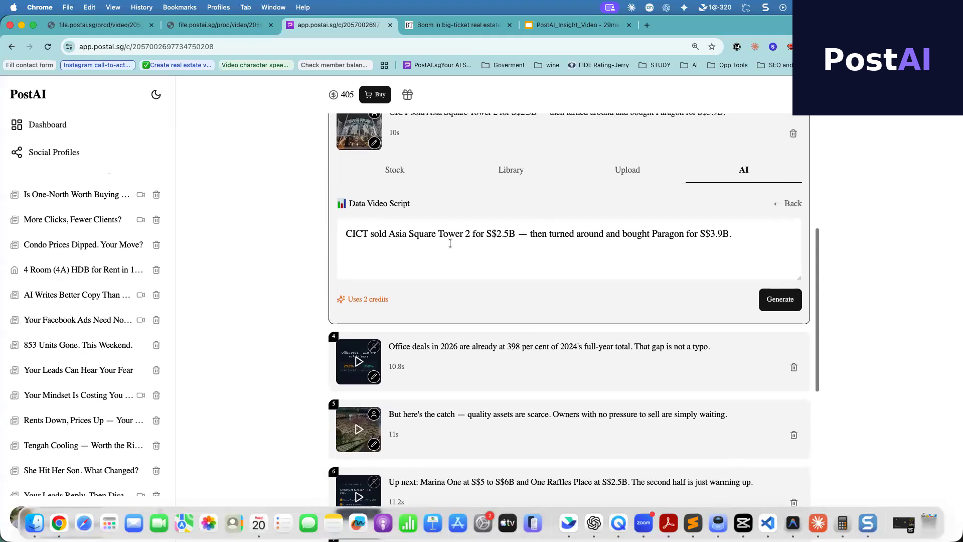
{"action": "scroll", "coordinate": [452, 244], "scroll_direction": "up", "scroll_amount": 3}
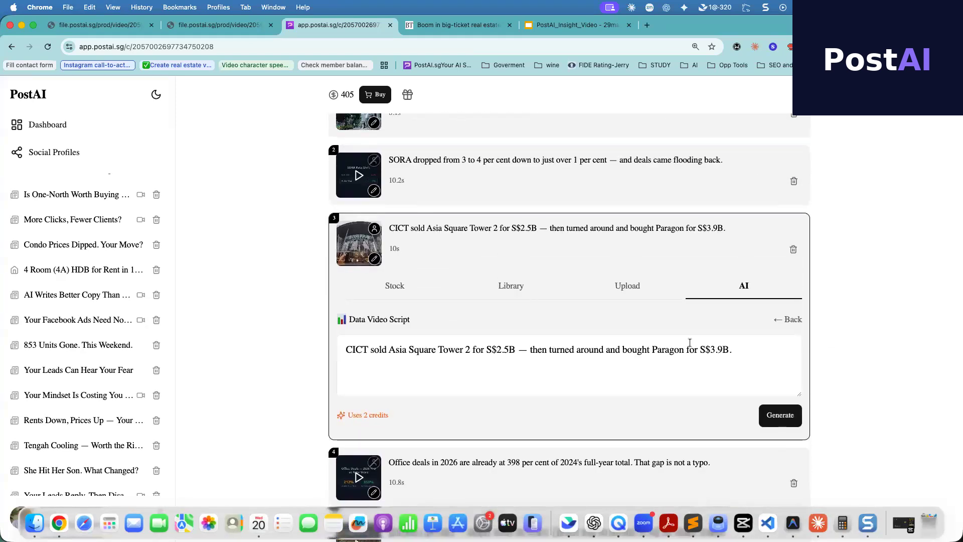
{"action": "left_click", "coordinate": [791, 419]}
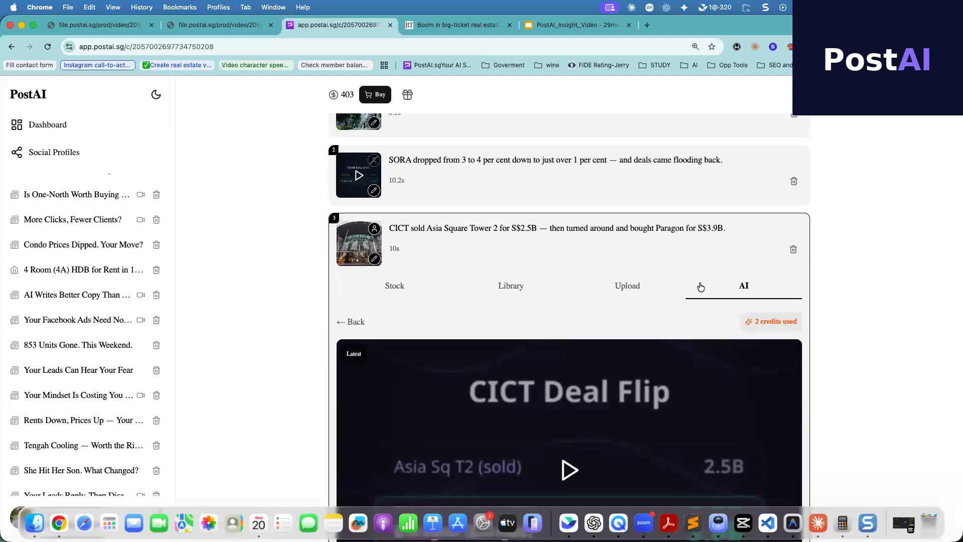
Preview the generated "CICT Deal Flip" data video and apply it as scene 3's media.
{"action": "scroll", "coordinate": [700, 287], "scroll_direction": "down", "scroll_amount": 3}
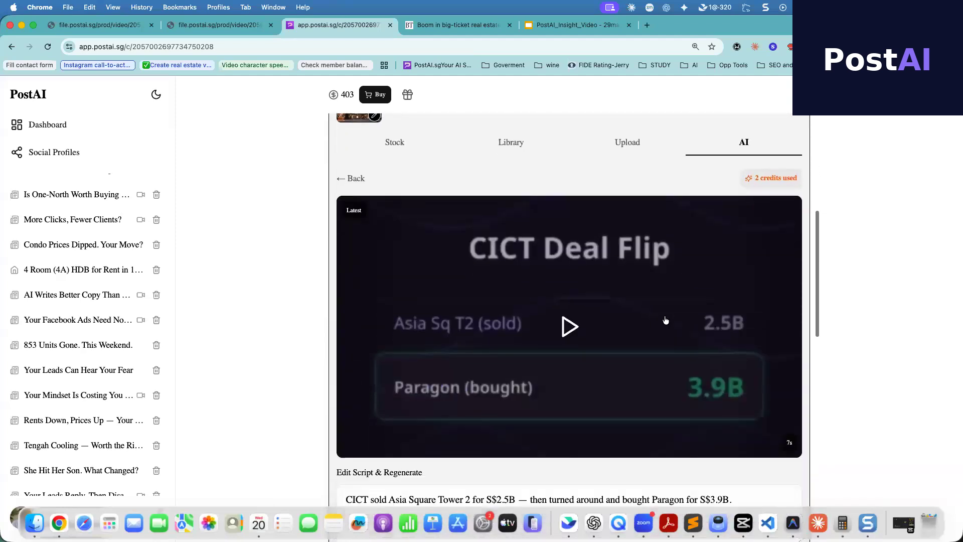
{"action": "left_click", "coordinate": [579, 329]}
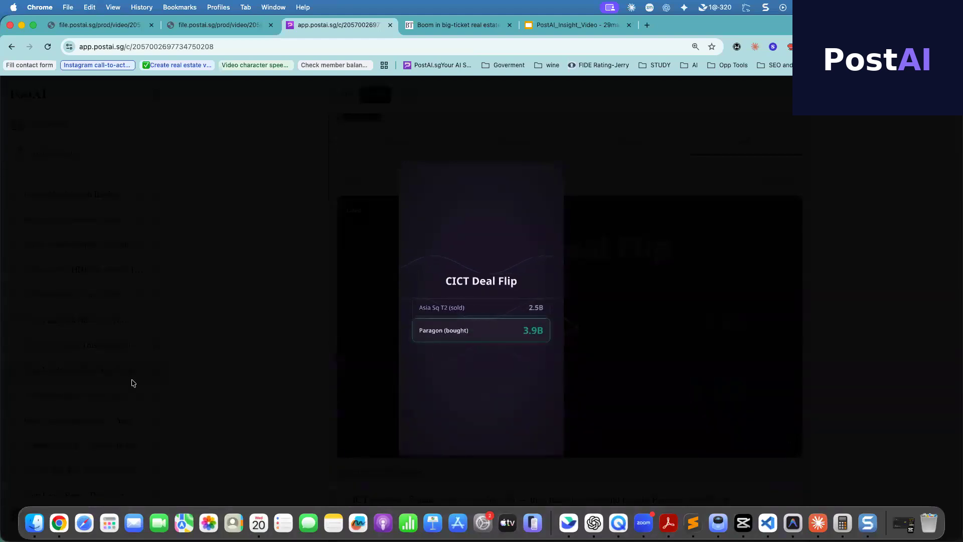
{"action": "mouse_move", "coordinate": [454, 409]}
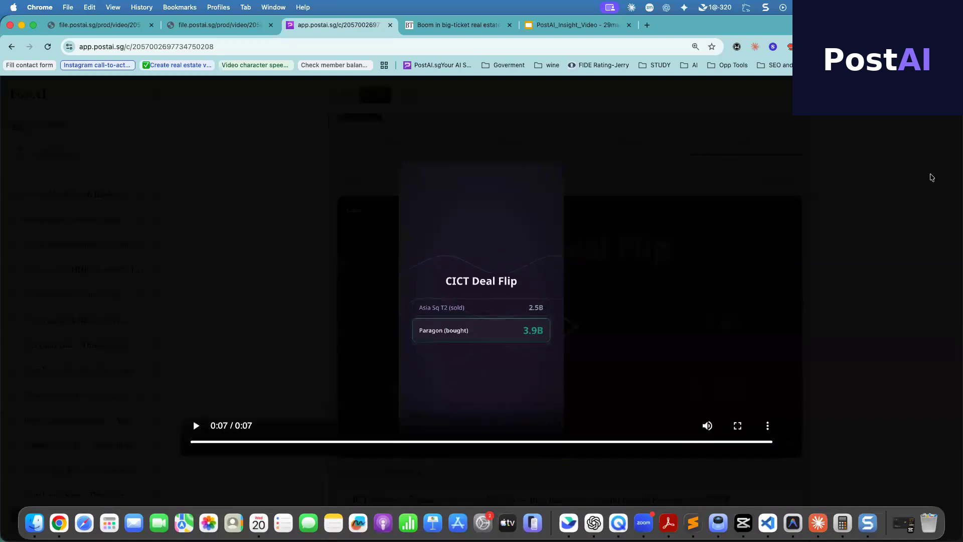
{"action": "left_click", "coordinate": [915, 133]}
{"action": "scroll", "coordinate": [631, 352], "scroll_direction": "down", "scroll_amount": 5}
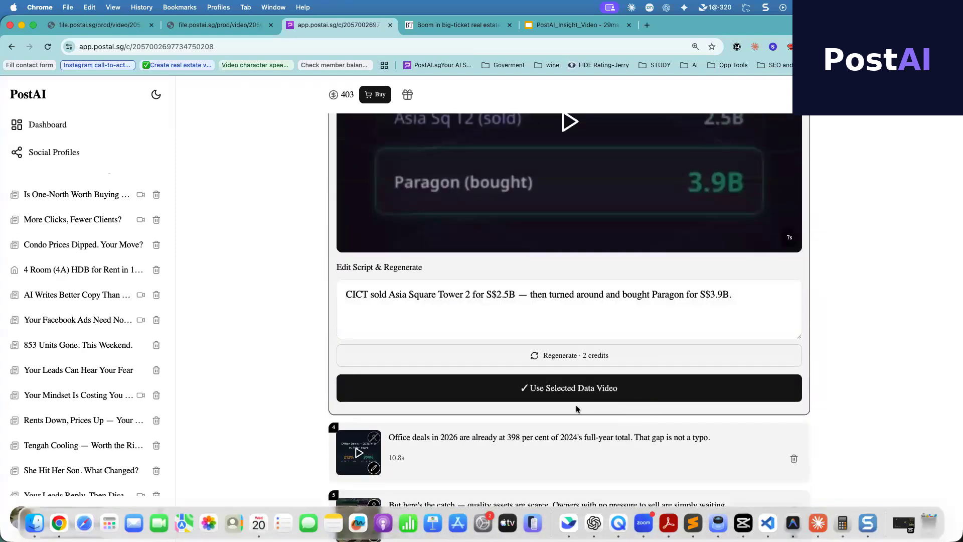
{"action": "left_click", "coordinate": [573, 393]}
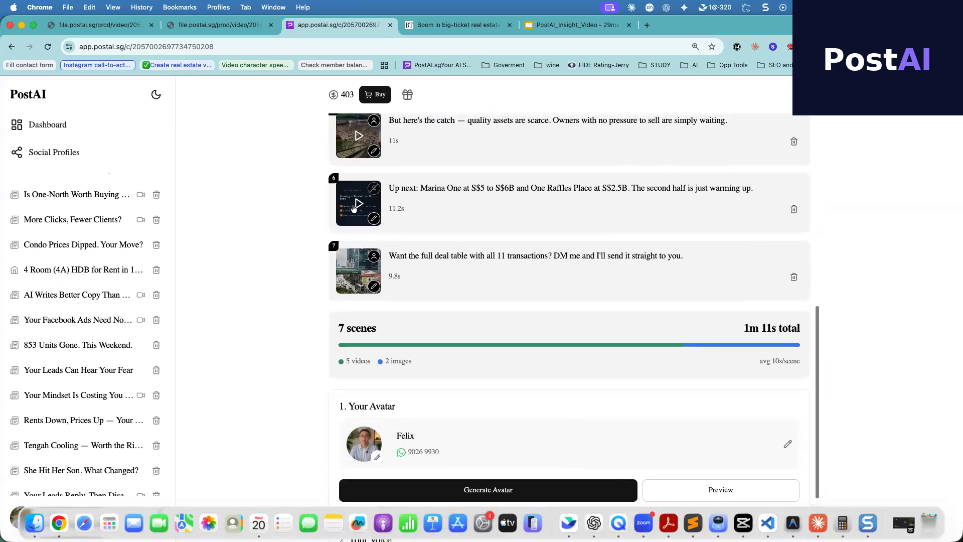
Play scene 6's clip accompanying the Marina One and One Raffles Place script.
{"action": "left_click", "coordinate": [355, 203]}
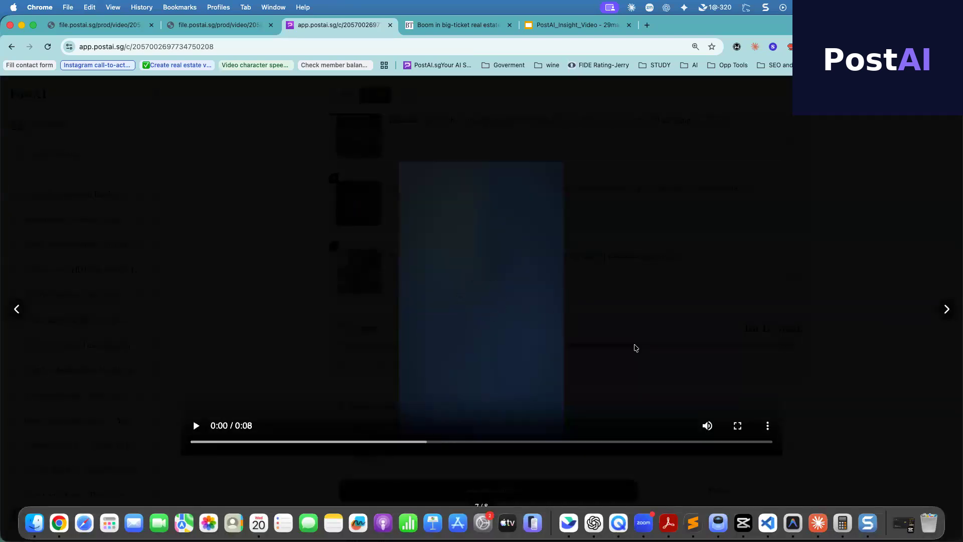